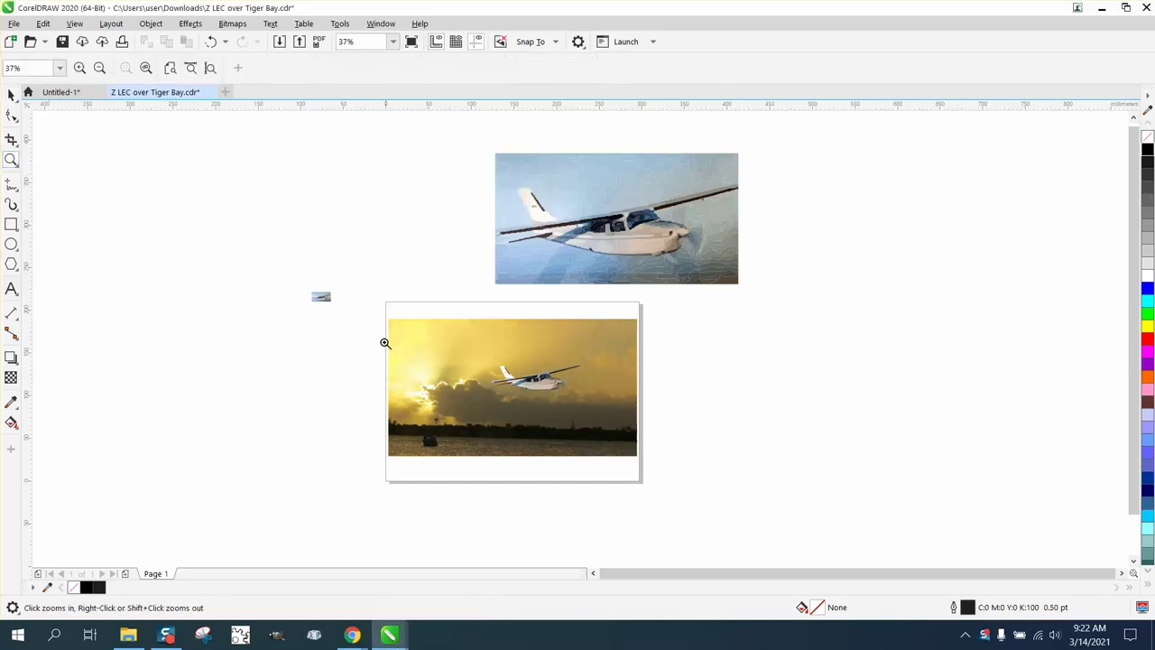
# Duplicate the sunset photo together with its page frame
pyautogui.moveTo(381, 337); pyautogui.dragTo(686, 454)
pyautogui.moveTo(410, 201); pyautogui.dragTo(681, 351)
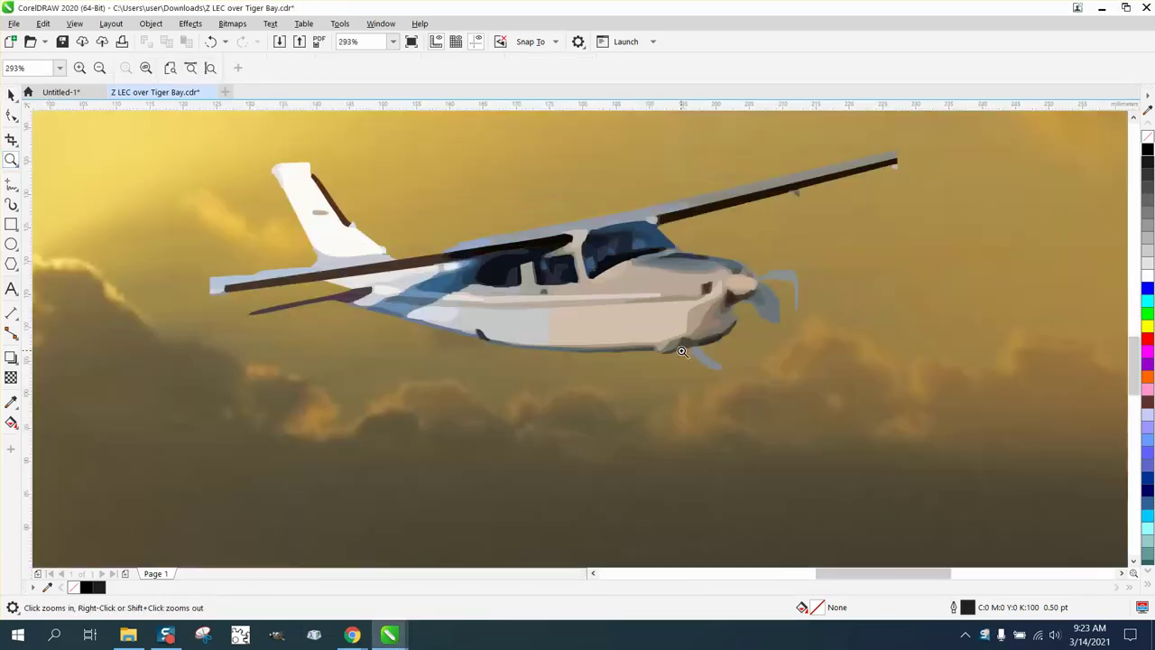
pyautogui.rightClick(517, 286)
pyautogui.rightClick(610, 300)
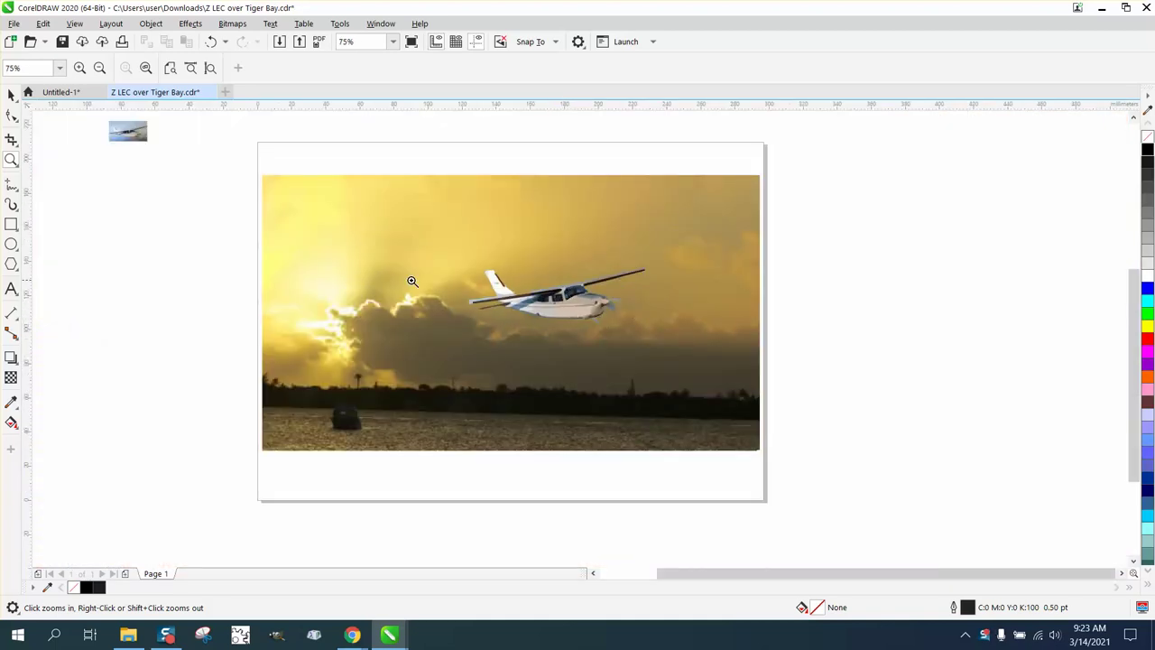
pyautogui.rightClick(545, 300)
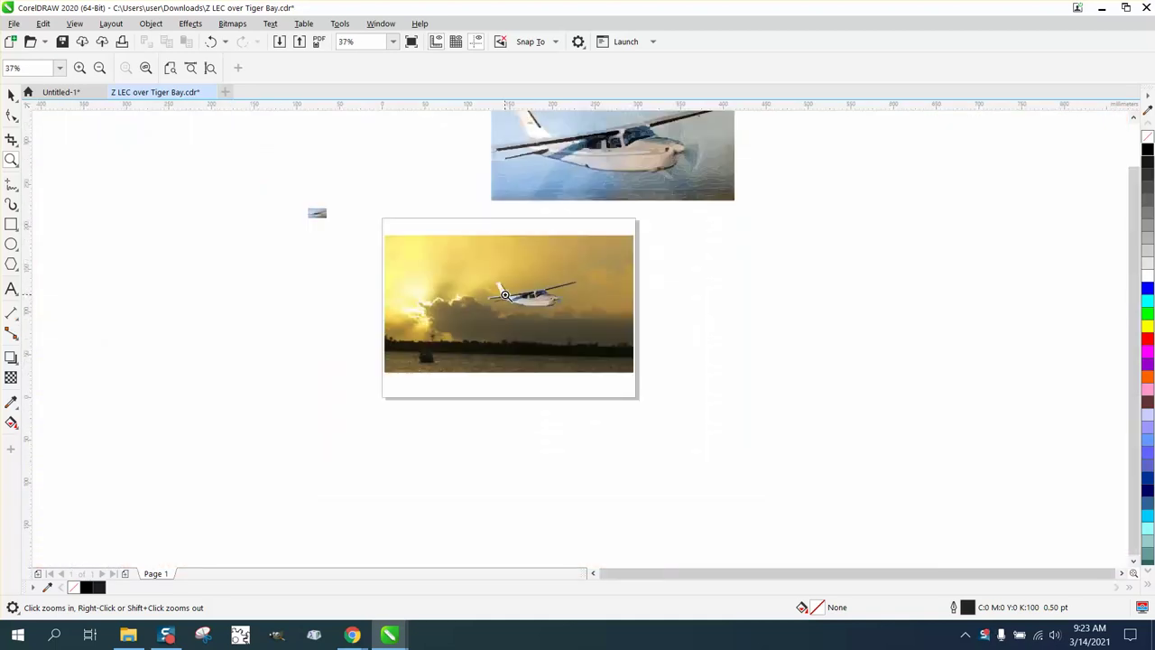
pyautogui.click(10, 95)
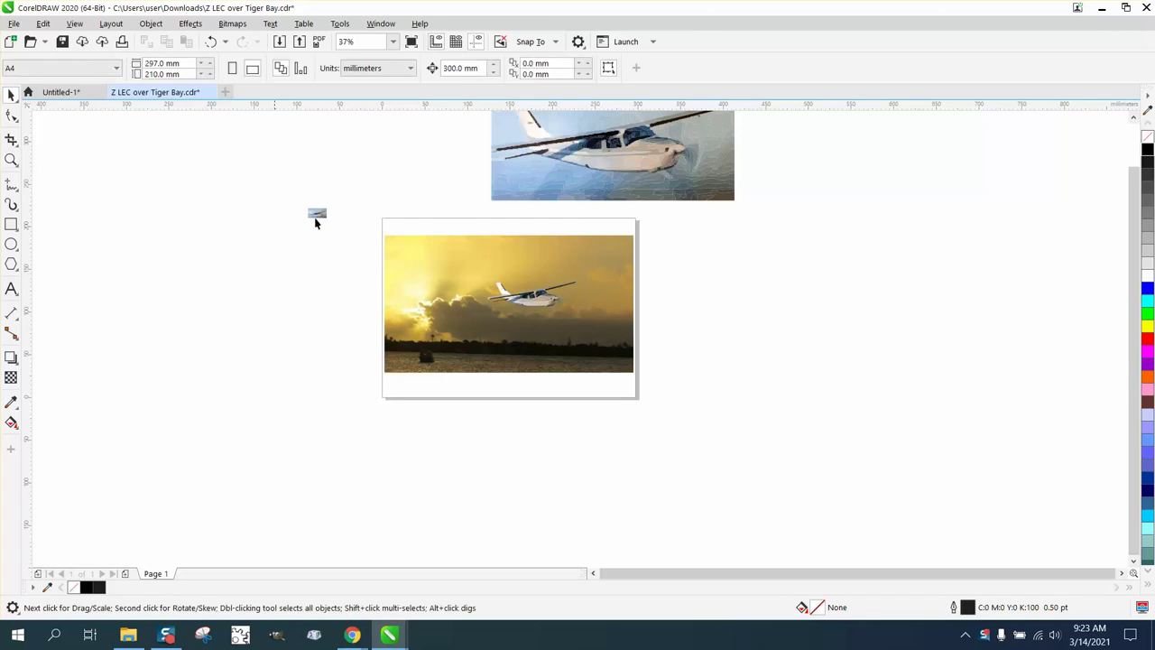
pyautogui.moveTo(696, 416); pyautogui.dragTo(698, 417)
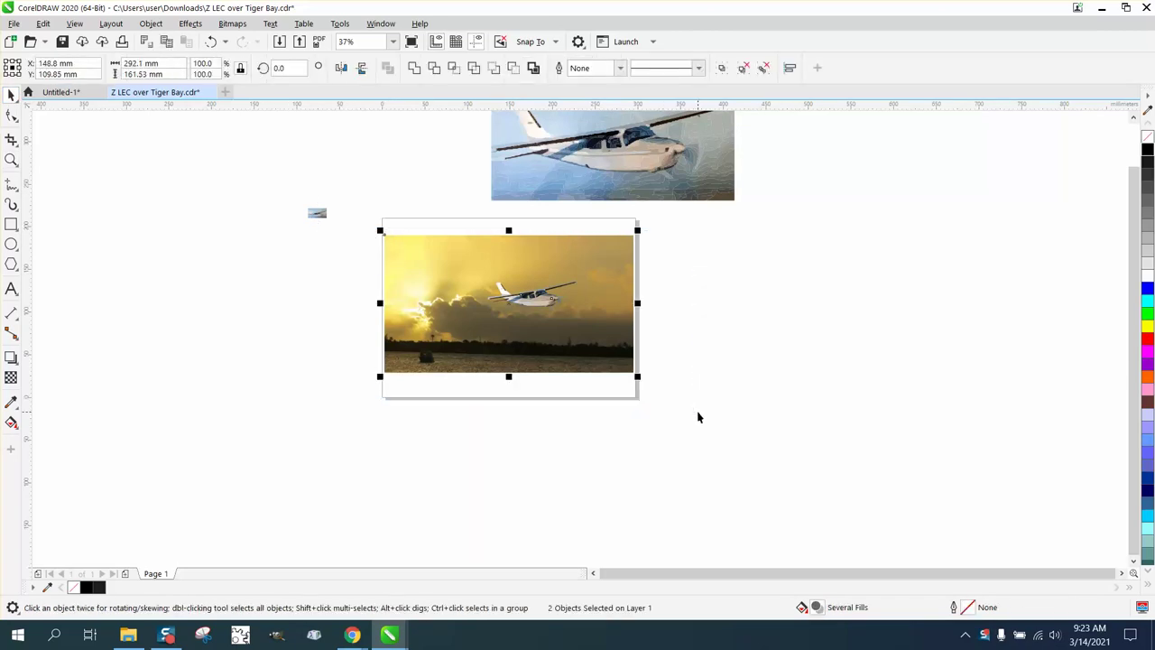
pyautogui.hotkey('ctrl', 'd')
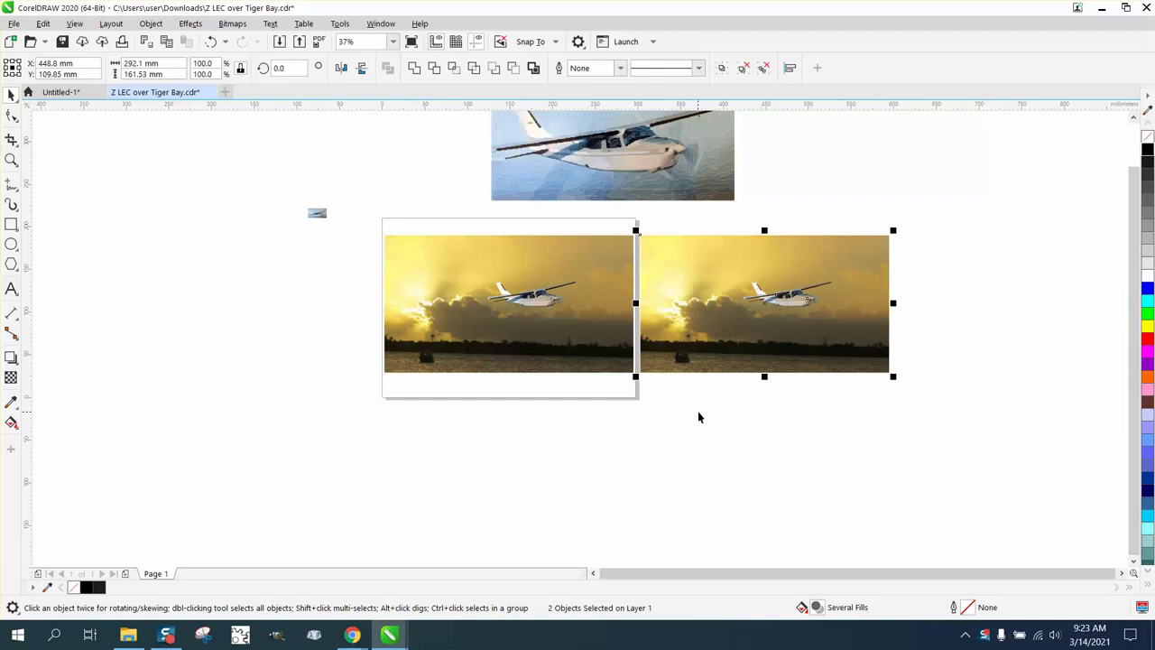
# Move the plane photo left, then enlarge the small airplane bitmap and place it below
pyautogui.moveTo(719, 155)
pyautogui.mouseDown()
pyautogui.moveTo(554, 155)
pyautogui.moveTo(1038, 171)
pyautogui.moveTo(1027, 411)
pyautogui.moveTo(359, 505)
pyautogui.moveTo(359, 318)
pyautogui.mouseUp()
pyautogui.click(317, 213)
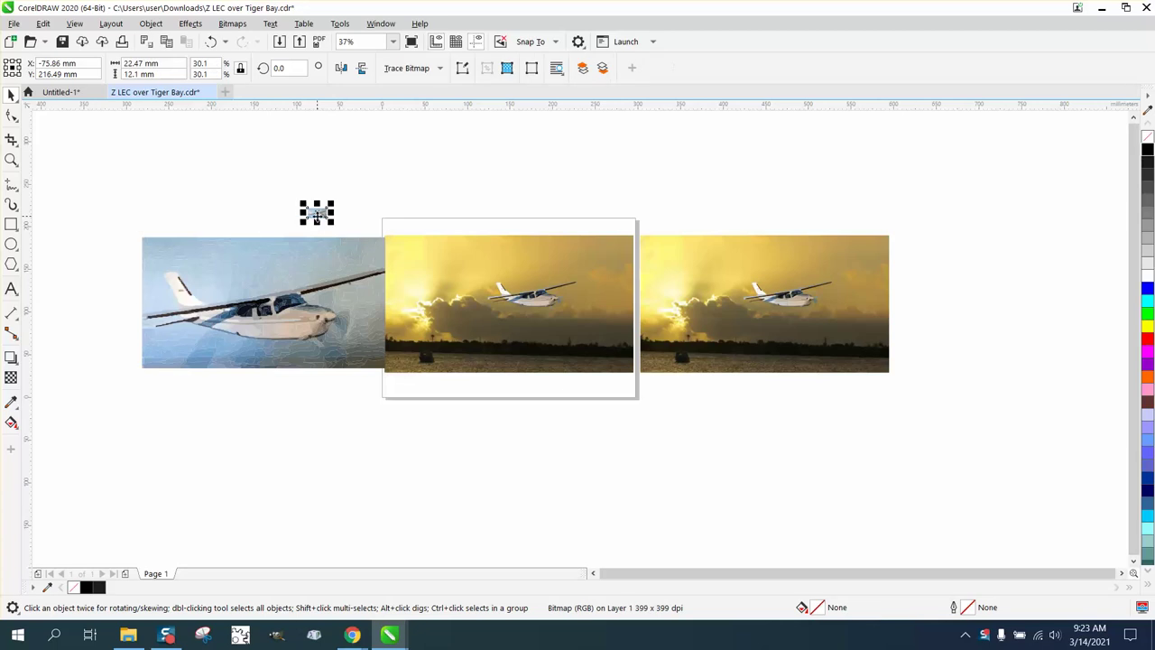
pyautogui.moveTo(328, 219)
pyautogui.mouseDown()
pyautogui.moveTo(421, 367)
pyautogui.moveTo(565, 544)
pyautogui.mouseUp()
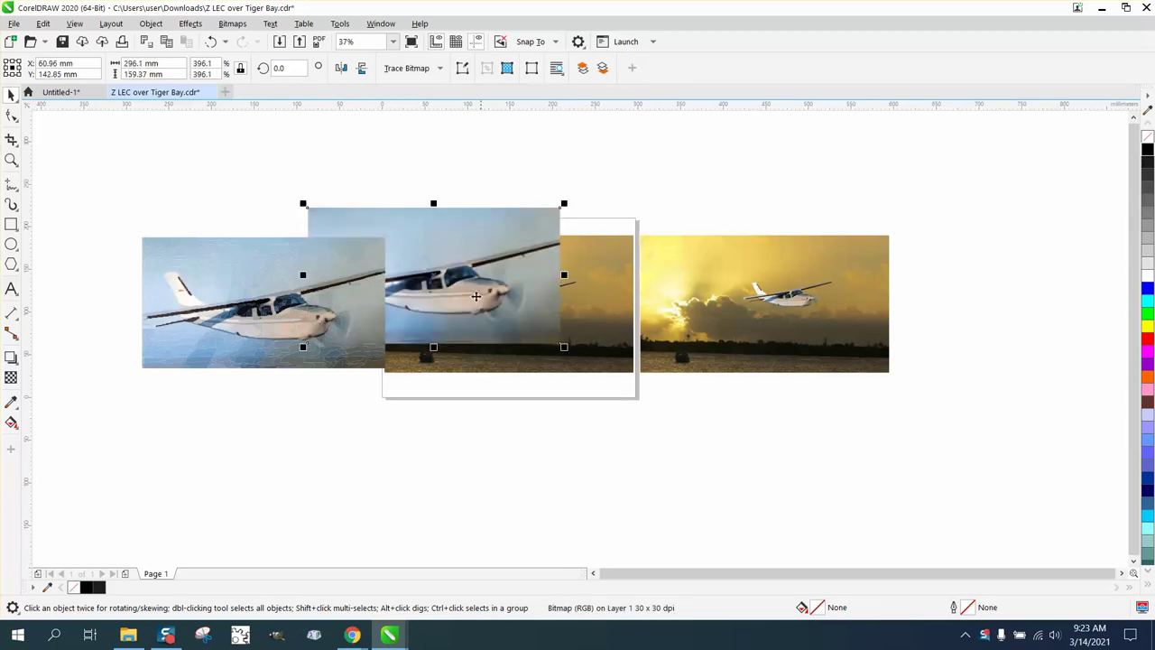
pyautogui.moveTo(439, 267); pyautogui.dragTo(264, 458)
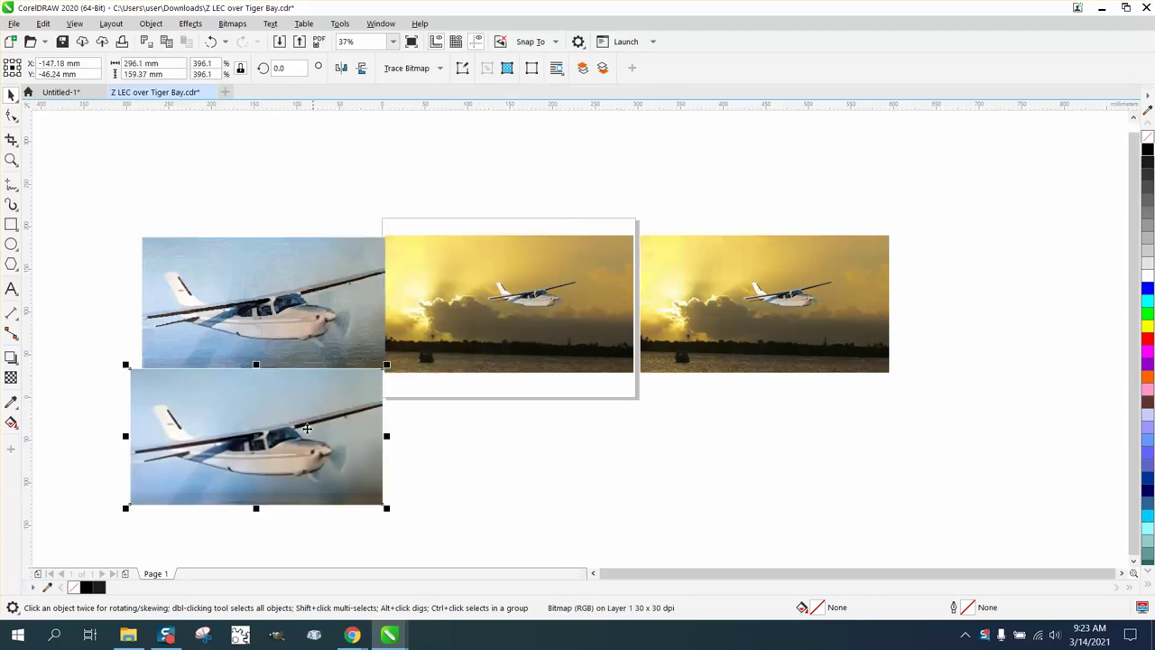
# Nudge the traced airplane group right, off the duplicate sunset photo
pyautogui.click(12, 161)
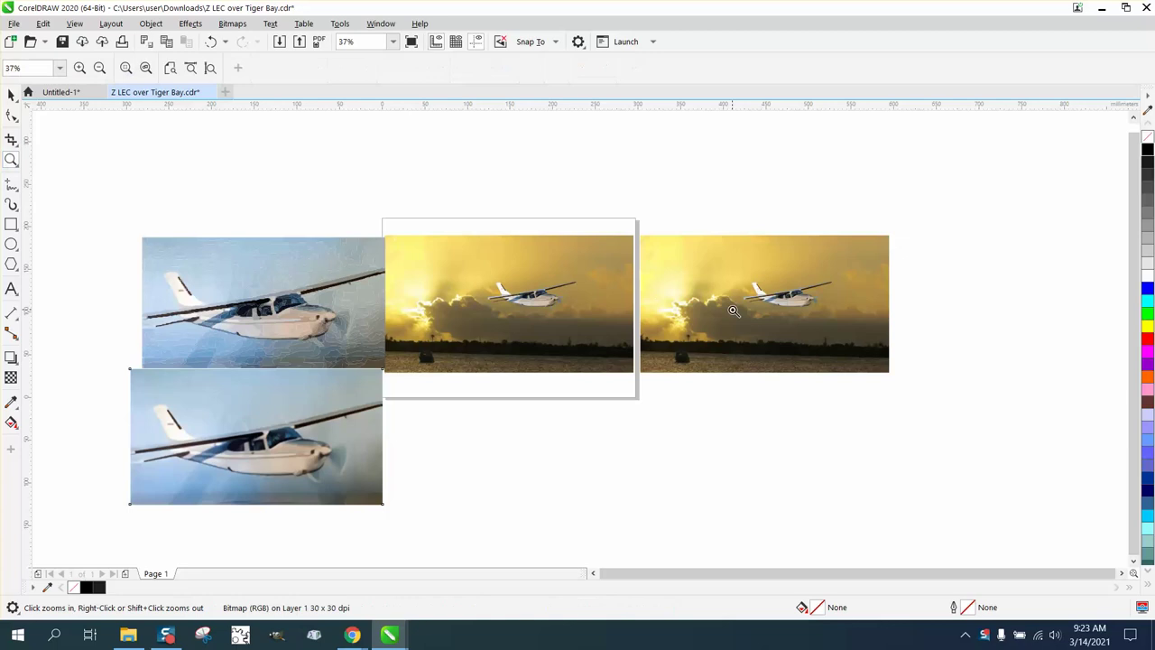
pyautogui.moveTo(637, 237); pyautogui.dragTo(1076, 478)
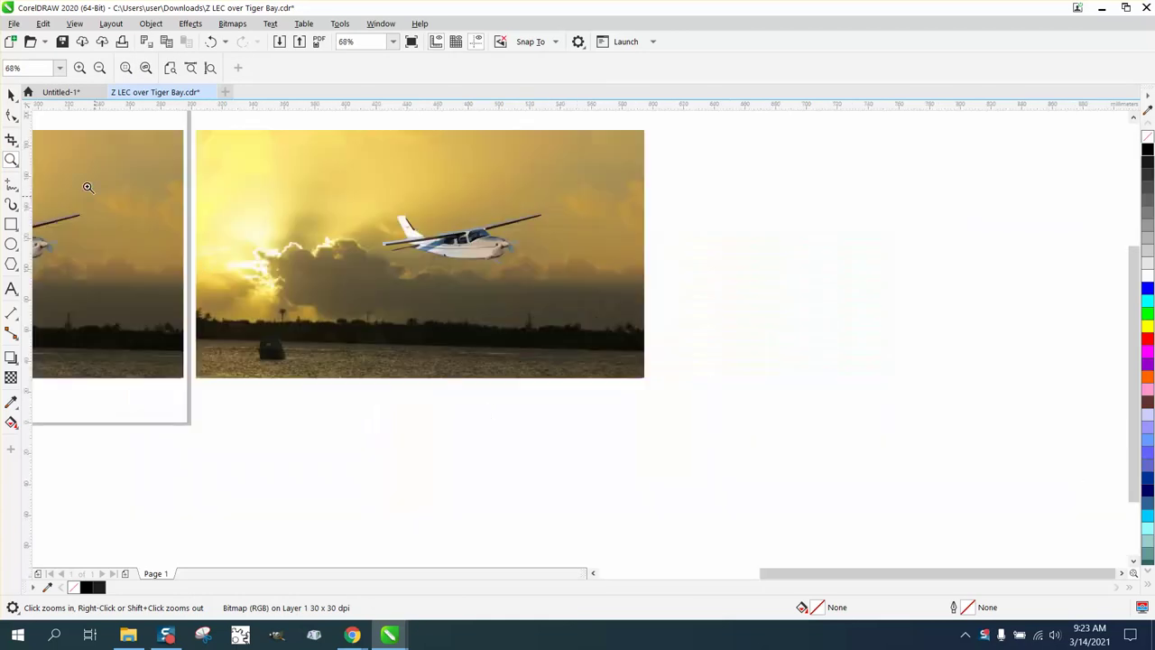
pyautogui.click(10, 95)
pyautogui.click(756, 311)
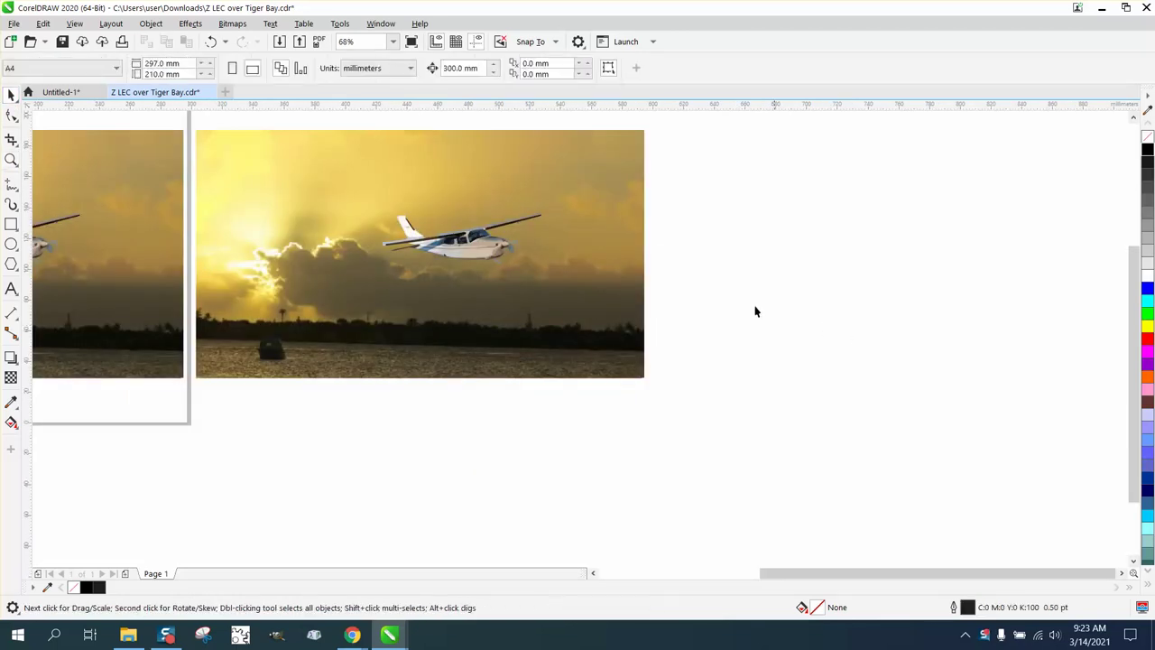
pyautogui.click(499, 248)
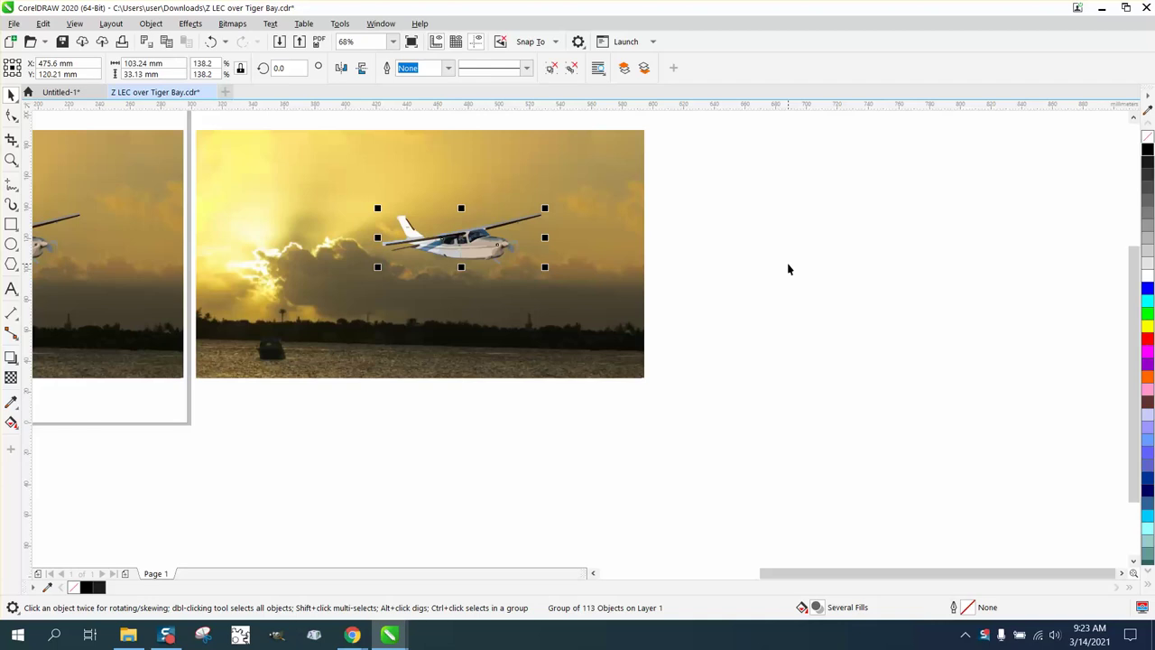
pyautogui.press('Right')
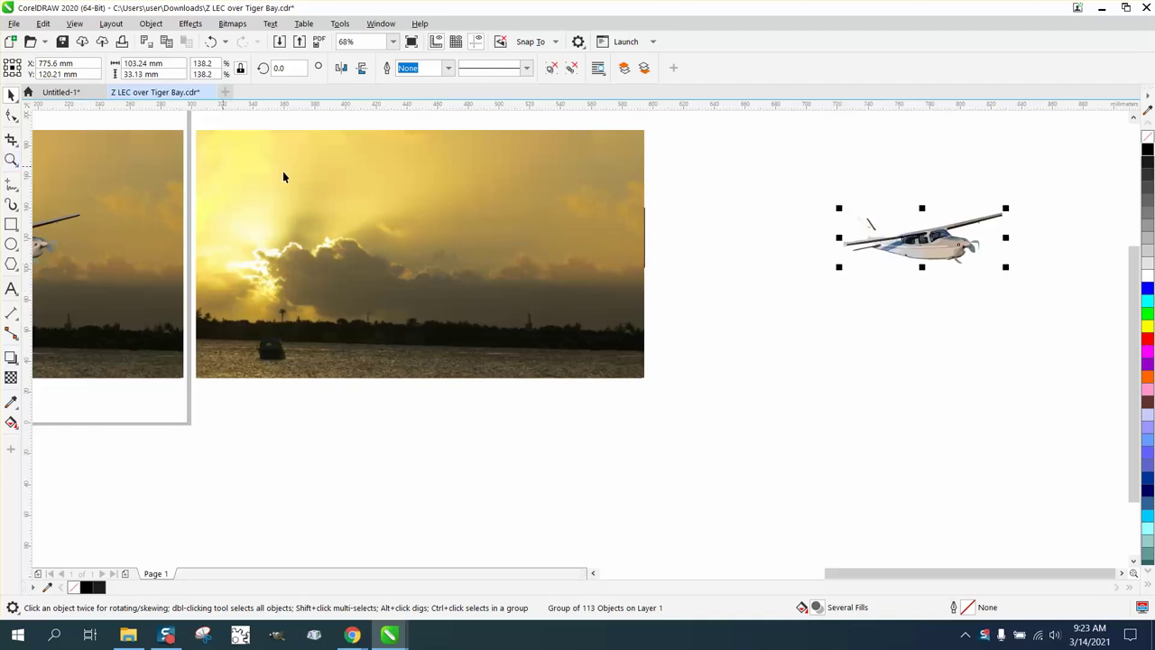
# Zoom in on the separated airplane and its tail
pyautogui.click(12, 160)
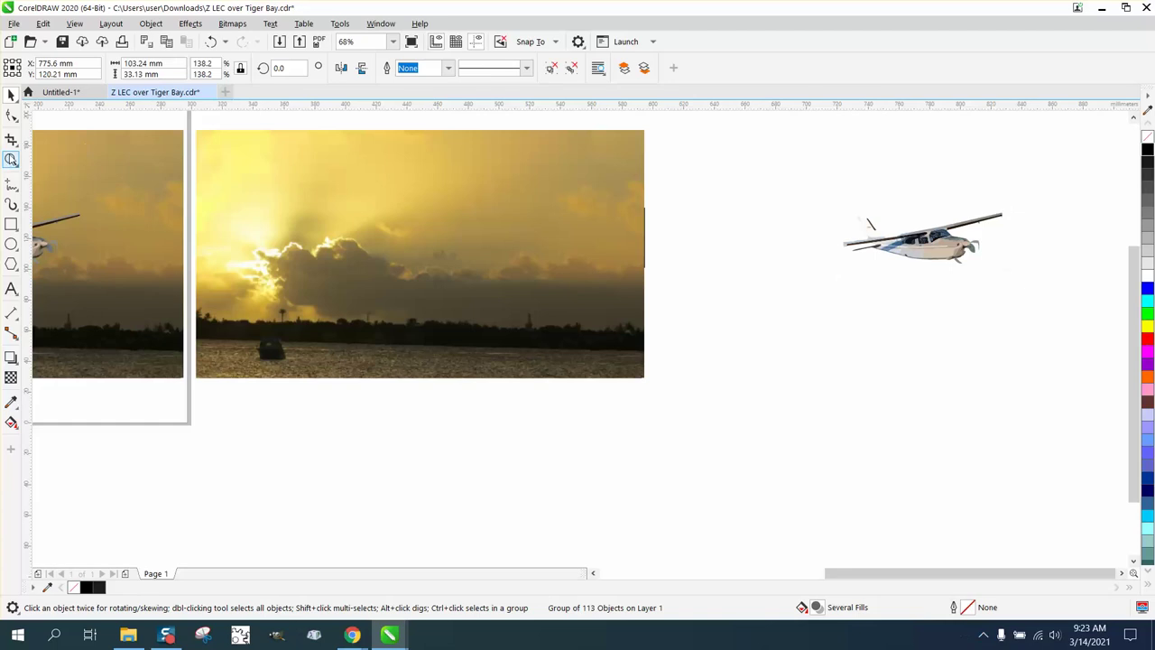
pyautogui.moveTo(1092, 338); pyautogui.dragTo(1093, 341)
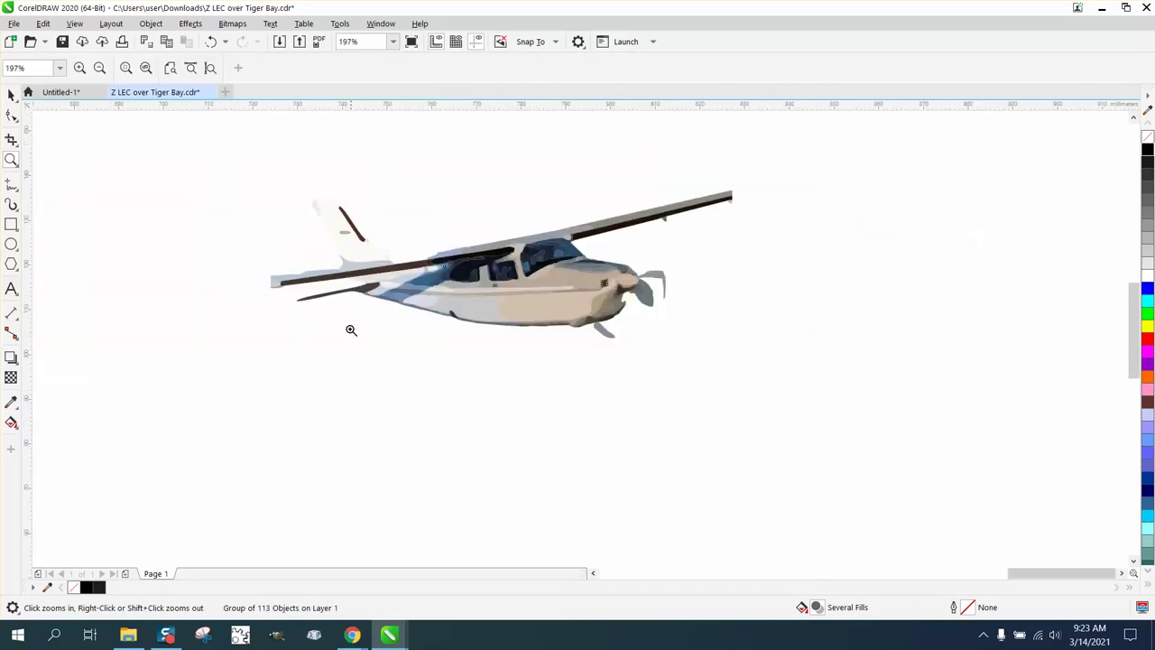
pyautogui.scroll(1, 1008, 508)
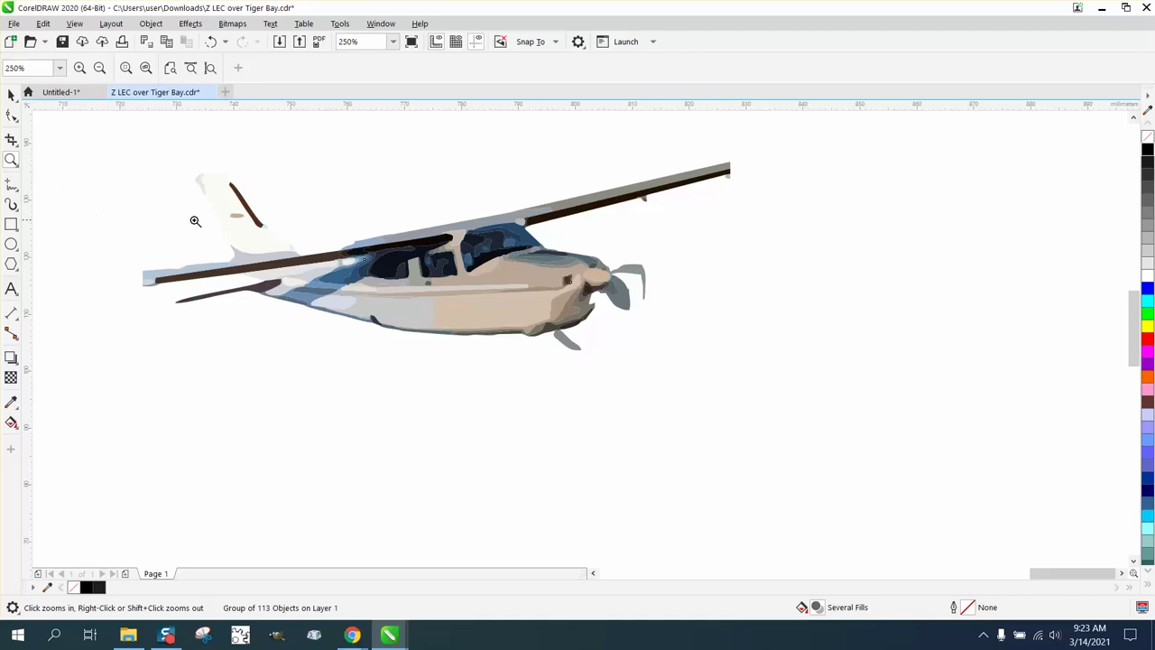
pyautogui.click(11, 162)
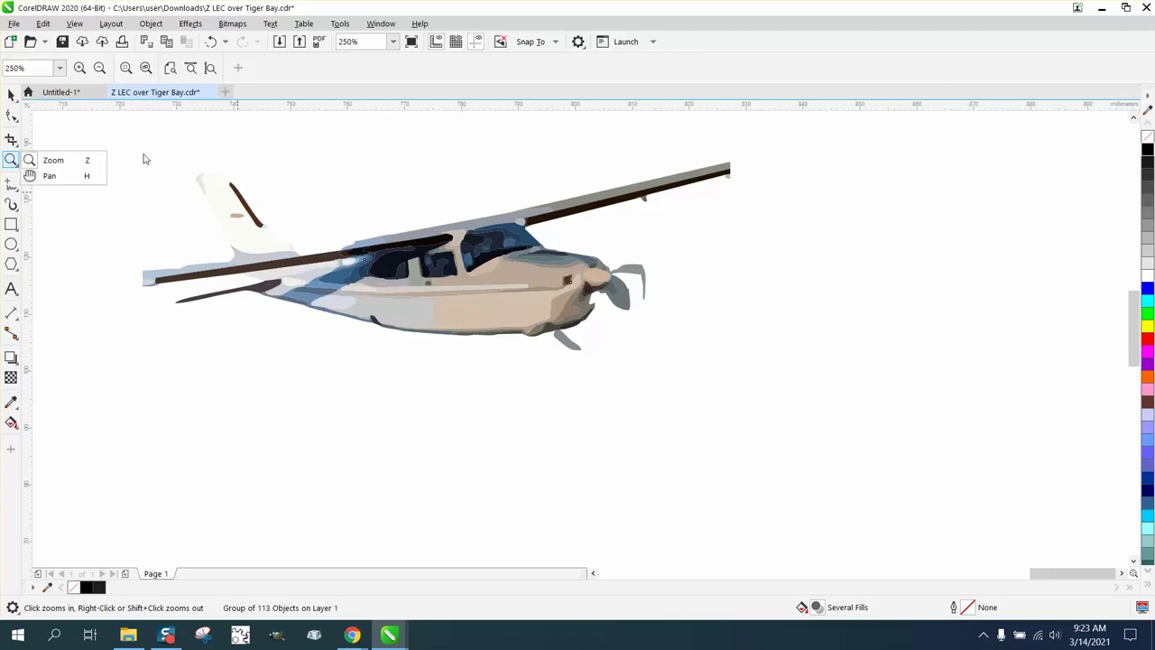
pyautogui.click(72, 159)
pyautogui.moveTo(171, 160); pyautogui.dragTo(424, 350)
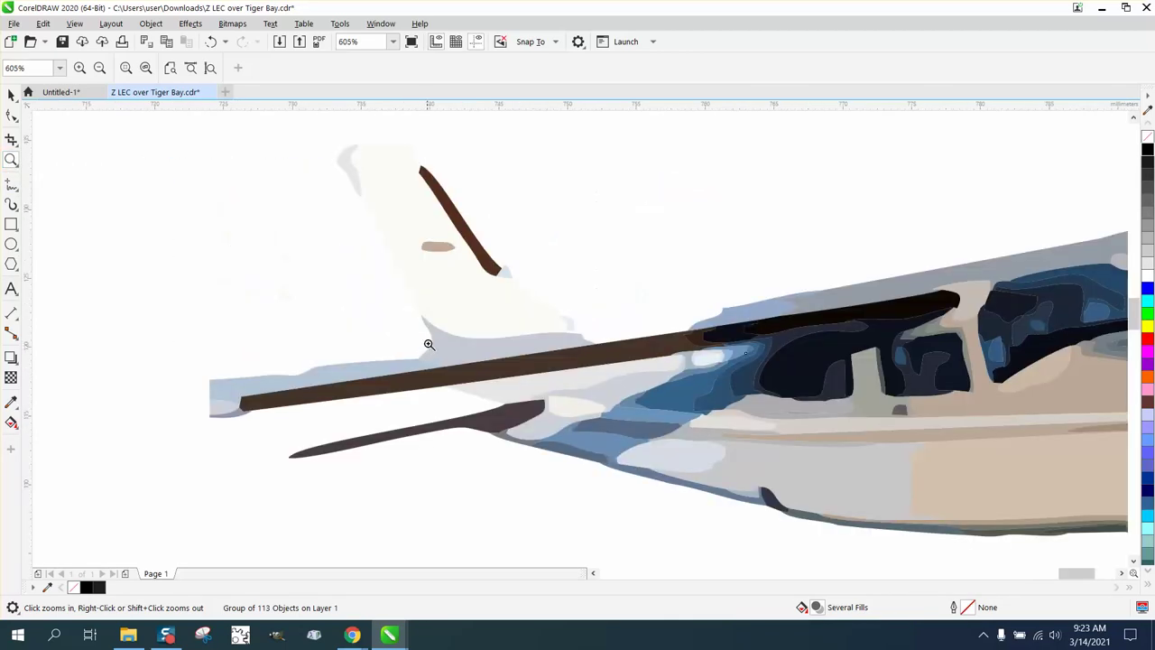
pyautogui.scroll(-3, 443, 293)
# Compare the traced plane's nose with the nose in the plane photo
pyautogui.moveTo(568, 266); pyautogui.dragTo(712, 373)
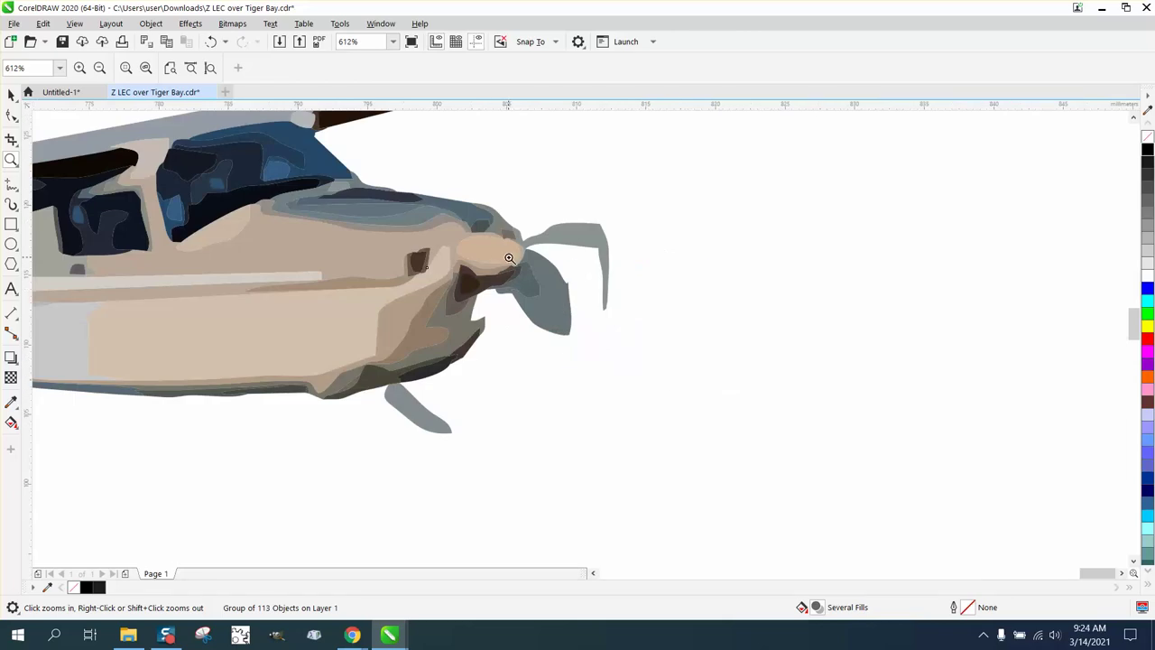
pyautogui.scroll(-6, 538, 264)
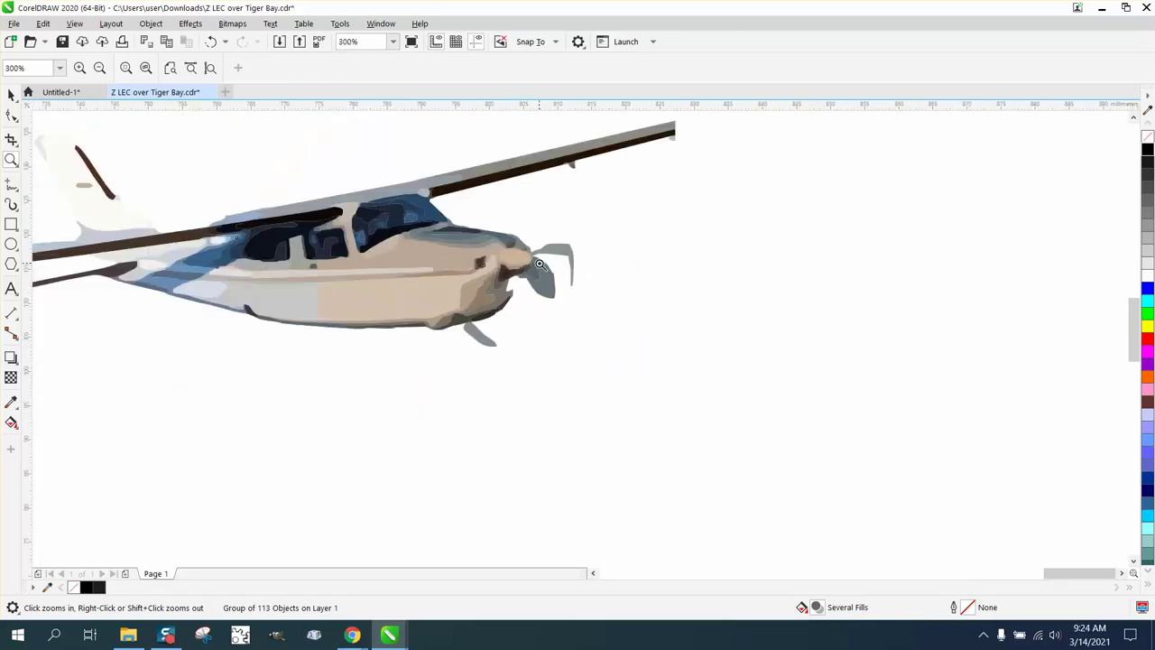
pyautogui.scroll(-1, 617, 268)
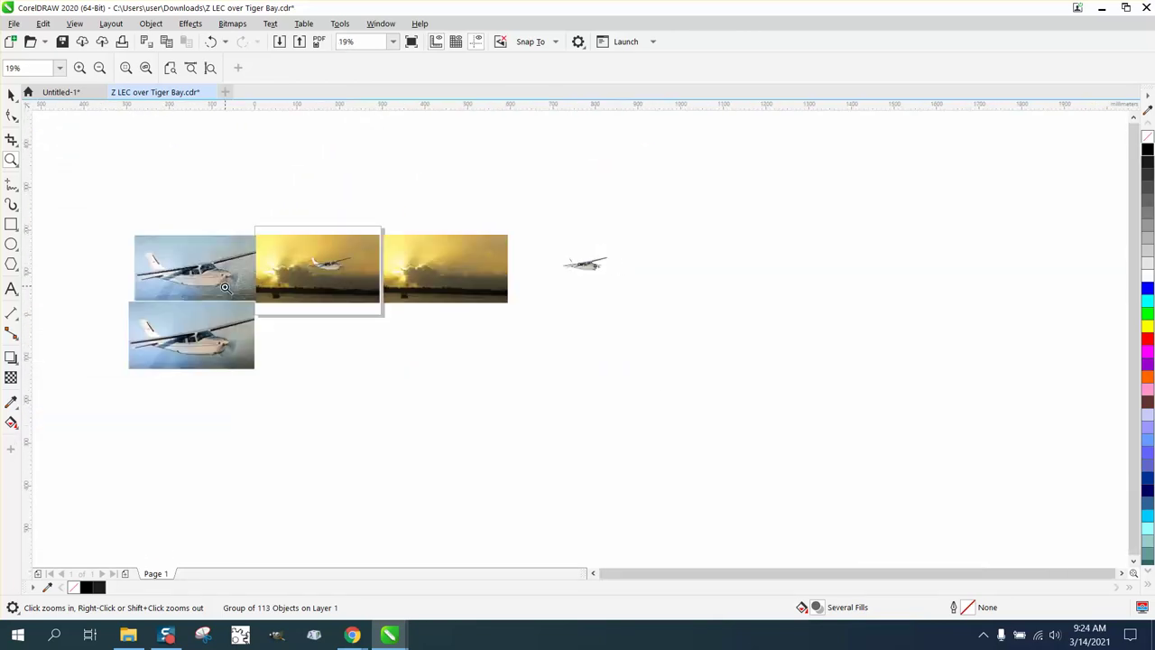
pyautogui.moveTo(217, 311); pyautogui.dragTo(263, 378)
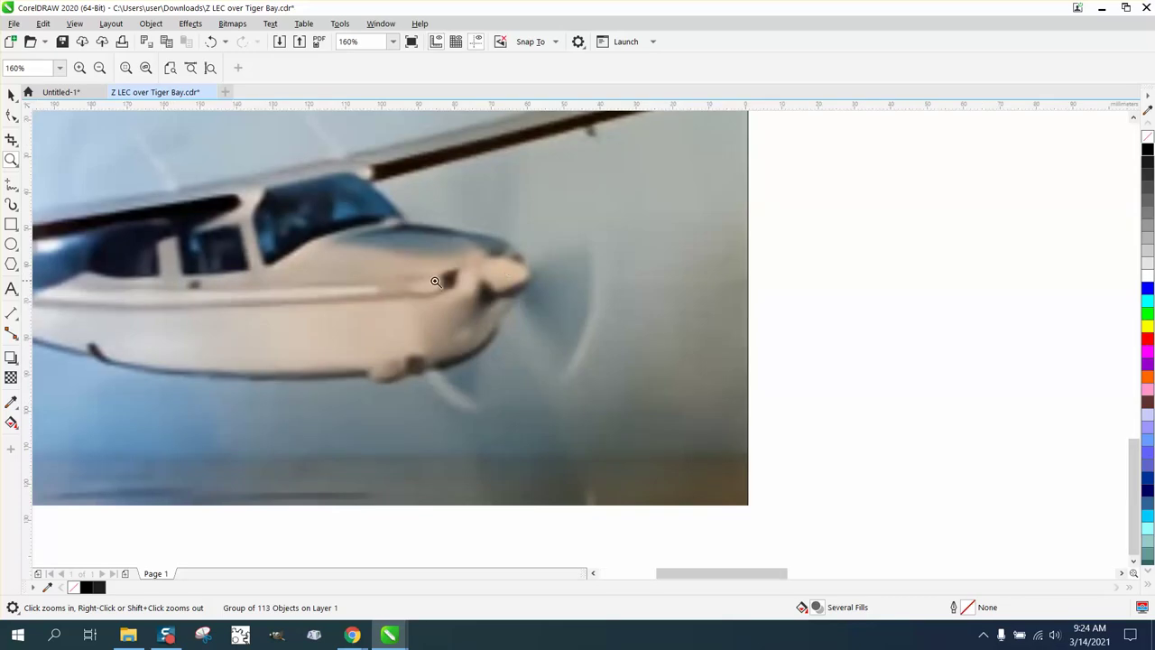
pyautogui.scroll(-3, 289, 286)
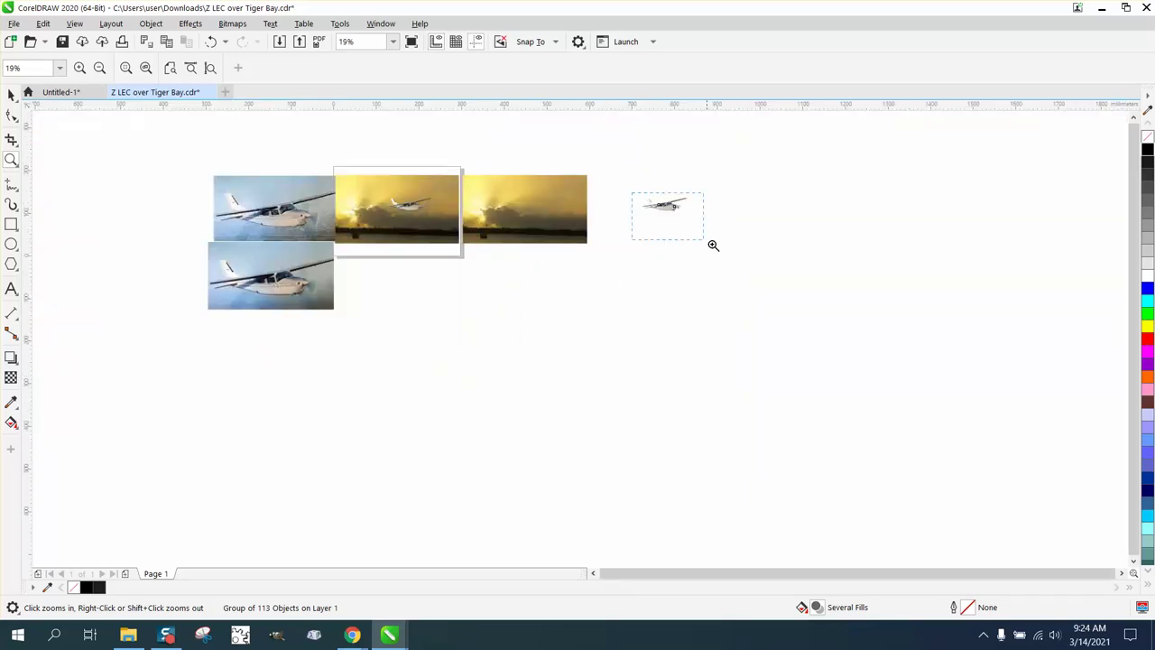
# Zoom closely on the traced plane's tail, then return to the Pick tool
pyautogui.moveTo(713, 245); pyautogui.dragTo(713, 245)
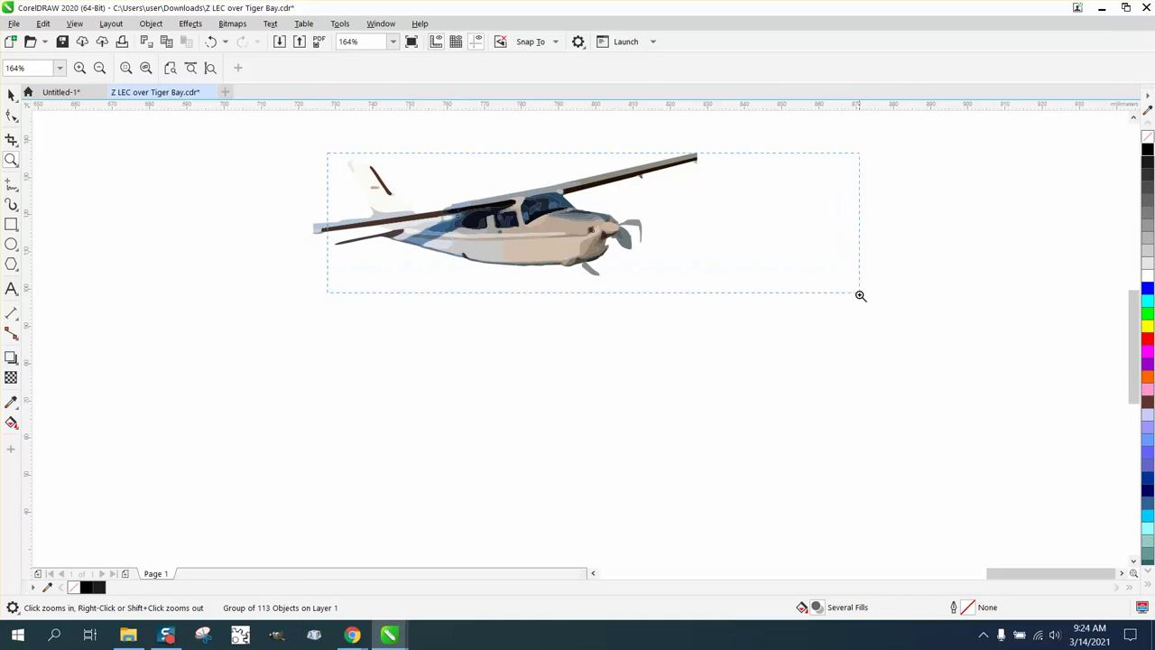
pyautogui.moveTo(860, 295); pyautogui.dragTo(860, 296)
pyautogui.scroll(-1, 405, 379)
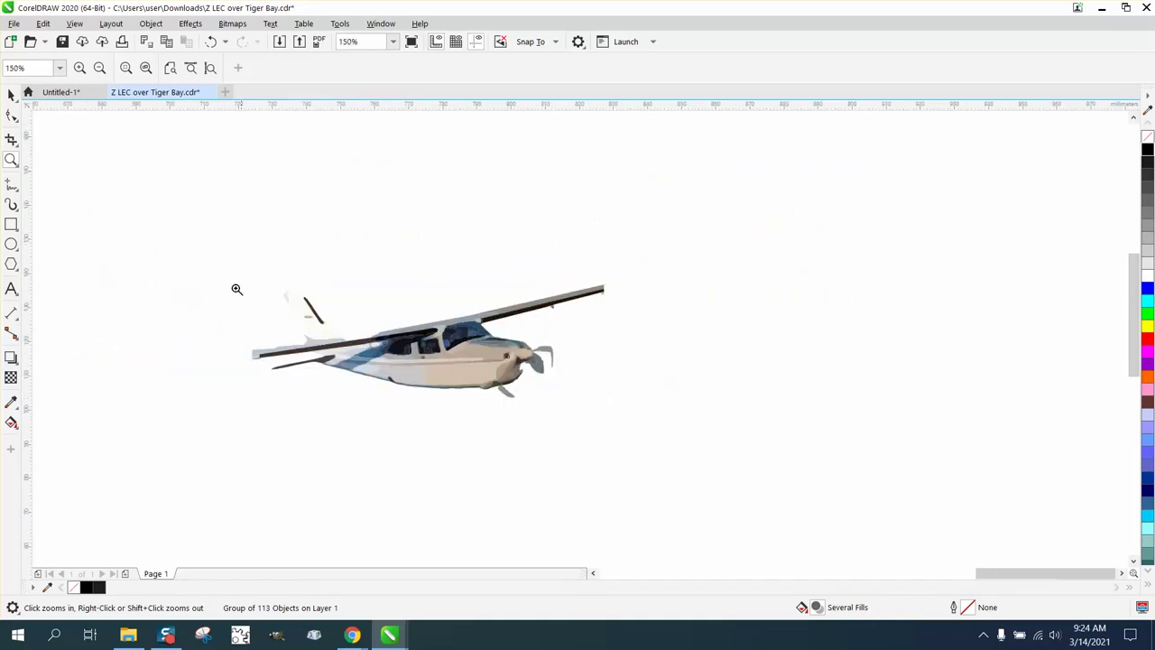
pyautogui.scroll(2, 497, 388)
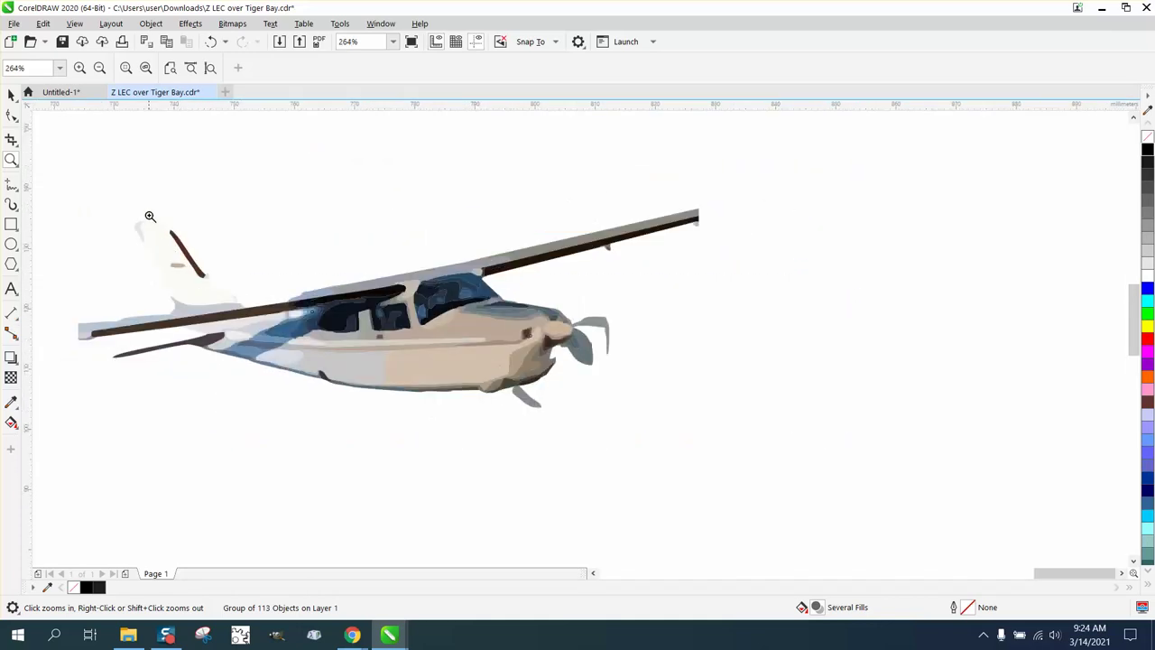
pyautogui.moveTo(117, 215); pyautogui.dragTo(346, 340)
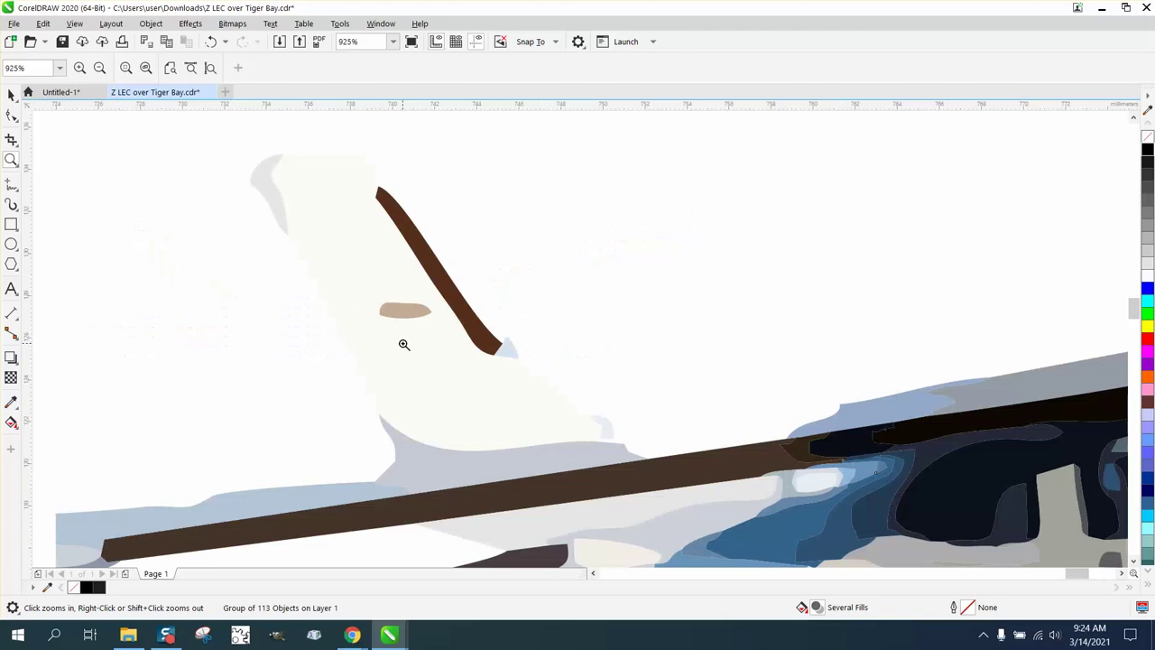
pyautogui.scroll(-3, 403, 344)
pyautogui.click(11, 94)
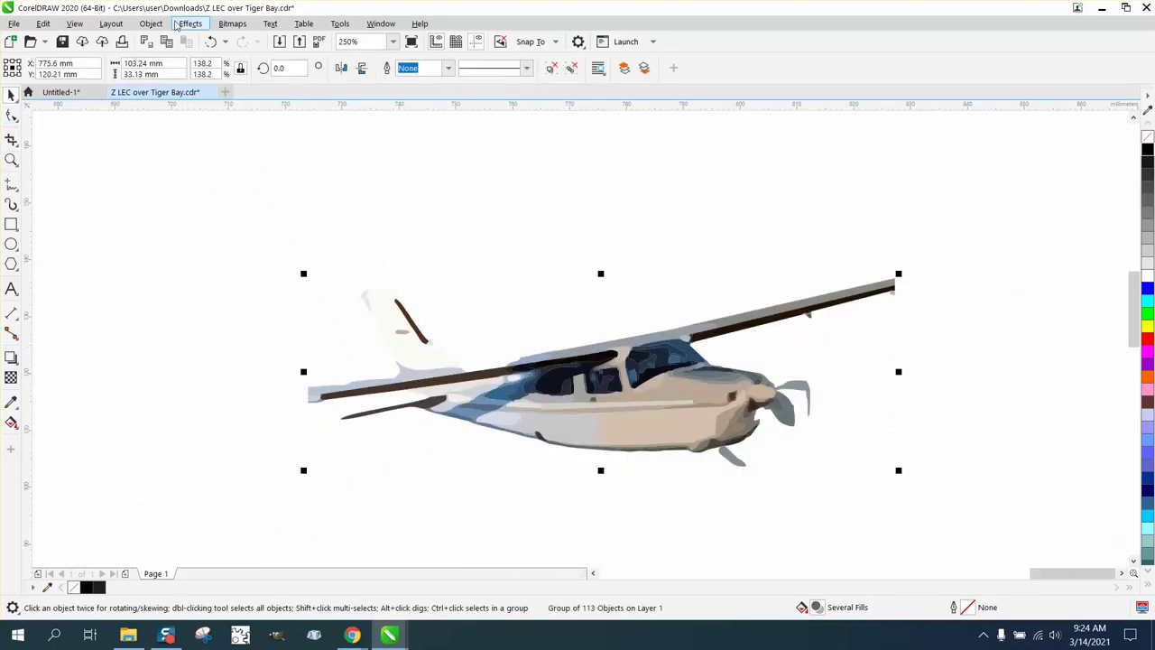
# Ungroup the traced plane into separate shapes
pyautogui.click(144, 25)
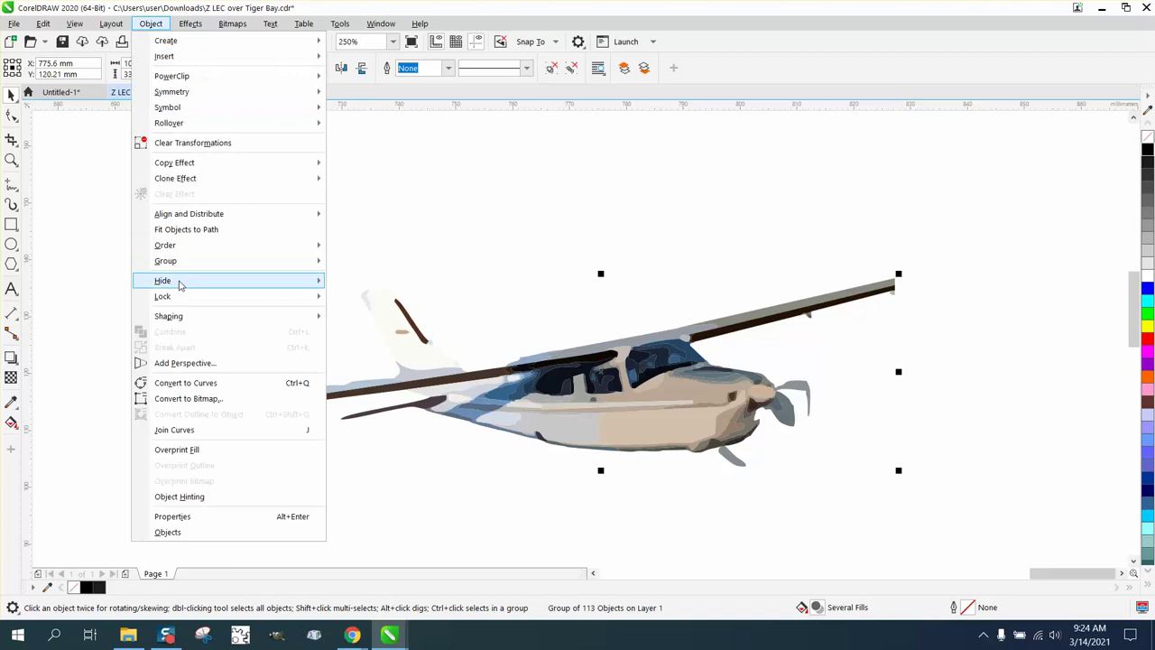
pyautogui.moveTo(185, 264)
pyautogui.click(361, 278)
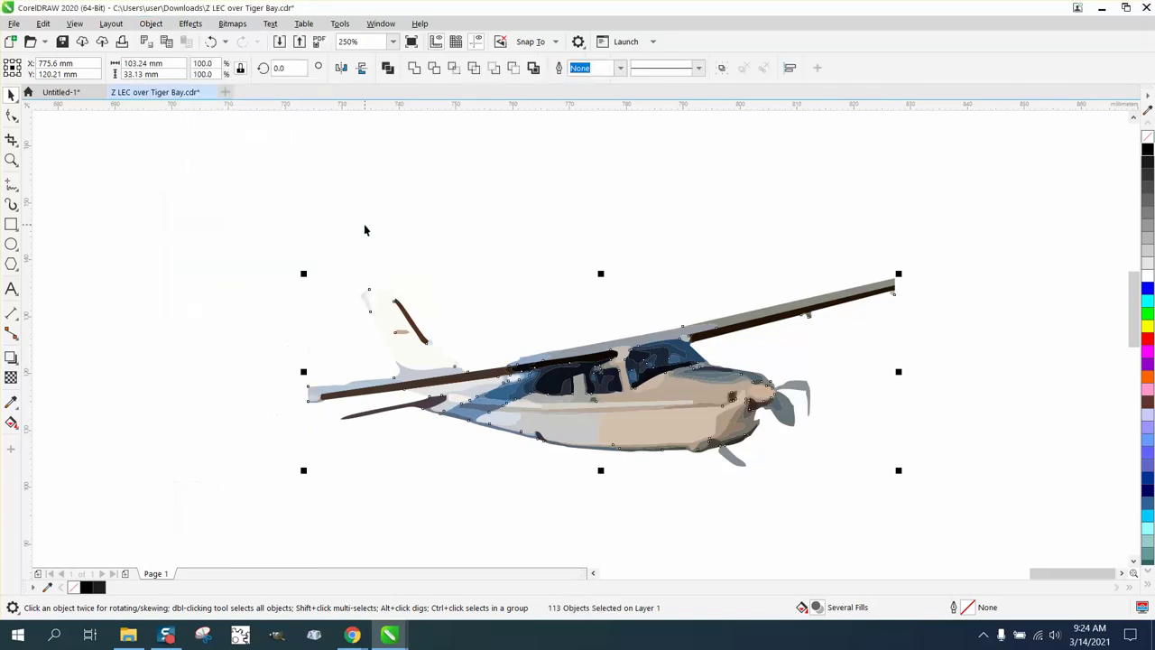
pyautogui.click(366, 229)
# Fill the white tail fin with 30% Black grey
pyautogui.click(380, 309)
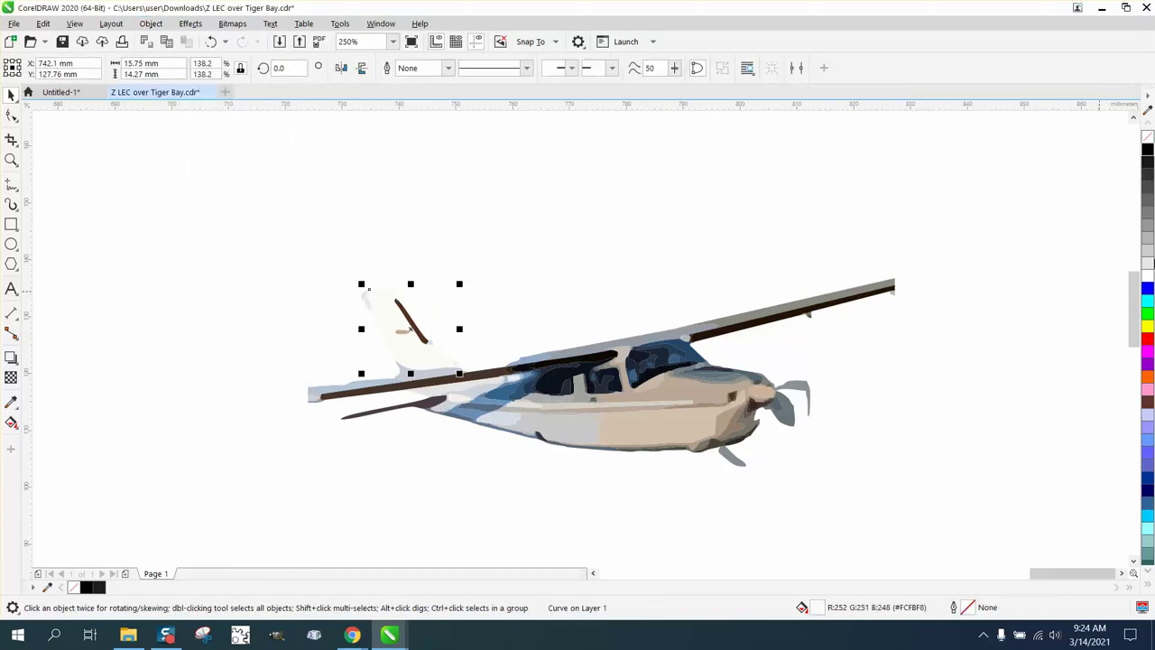
pyautogui.click(1148, 239)
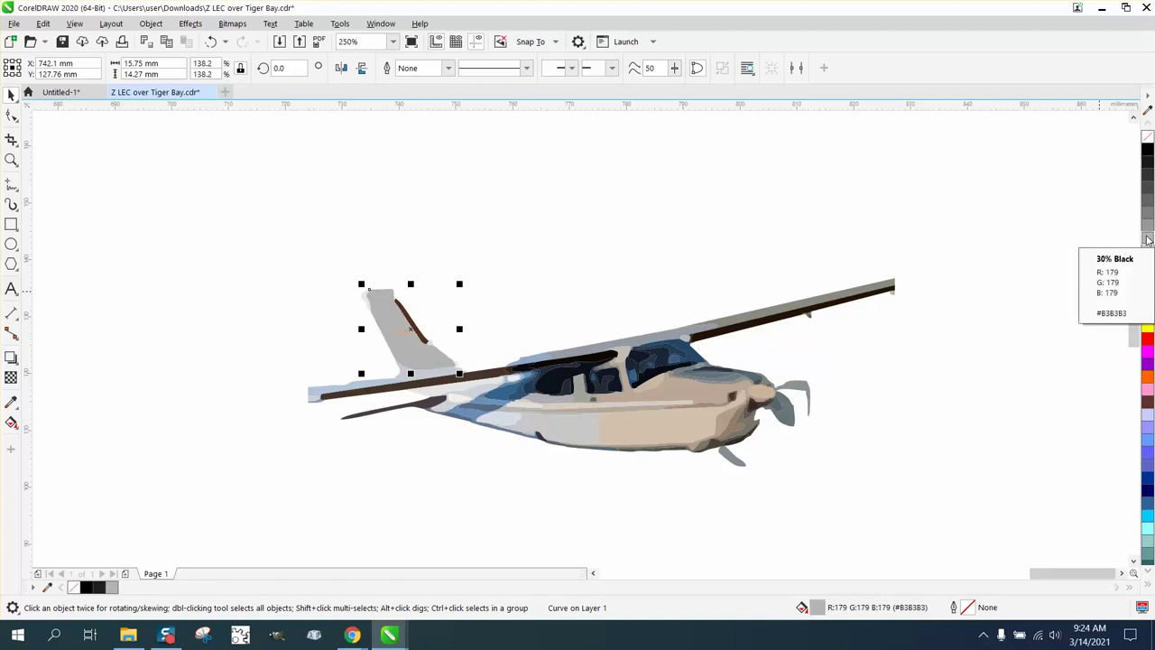
pyautogui.click(12, 159)
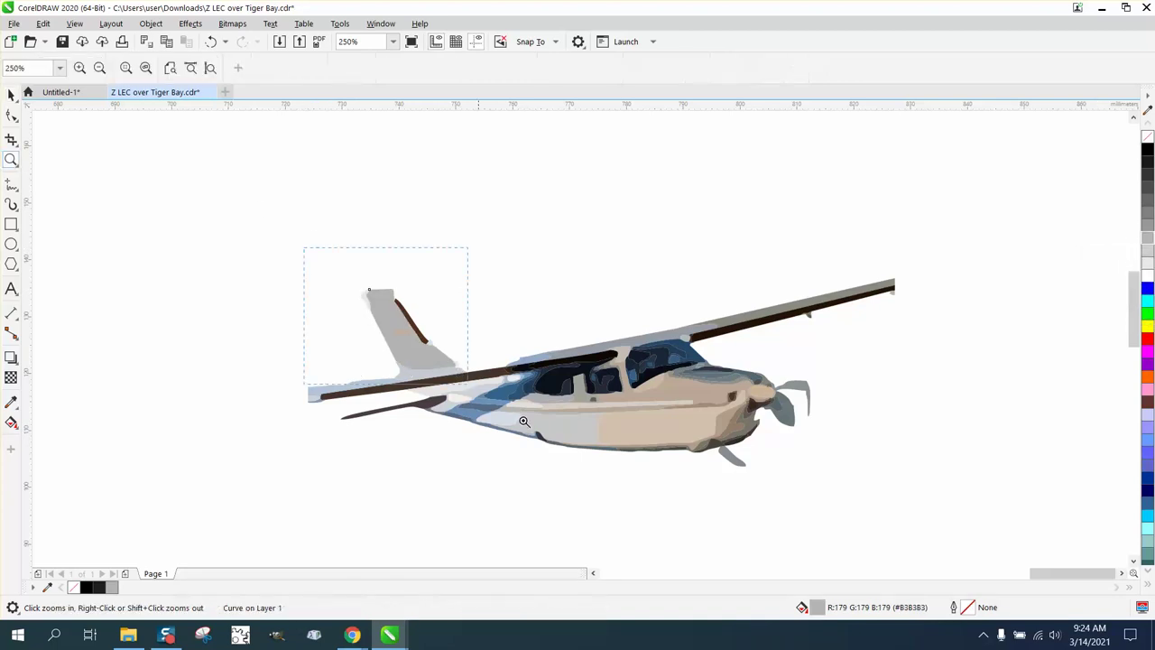
pyautogui.click(643, 473)
# Drag the plane photo toward the traced plane
pyautogui.moveTo(277, 174); pyautogui.dragTo(698, 404)
pyautogui.scroll(-6, 379, 316)
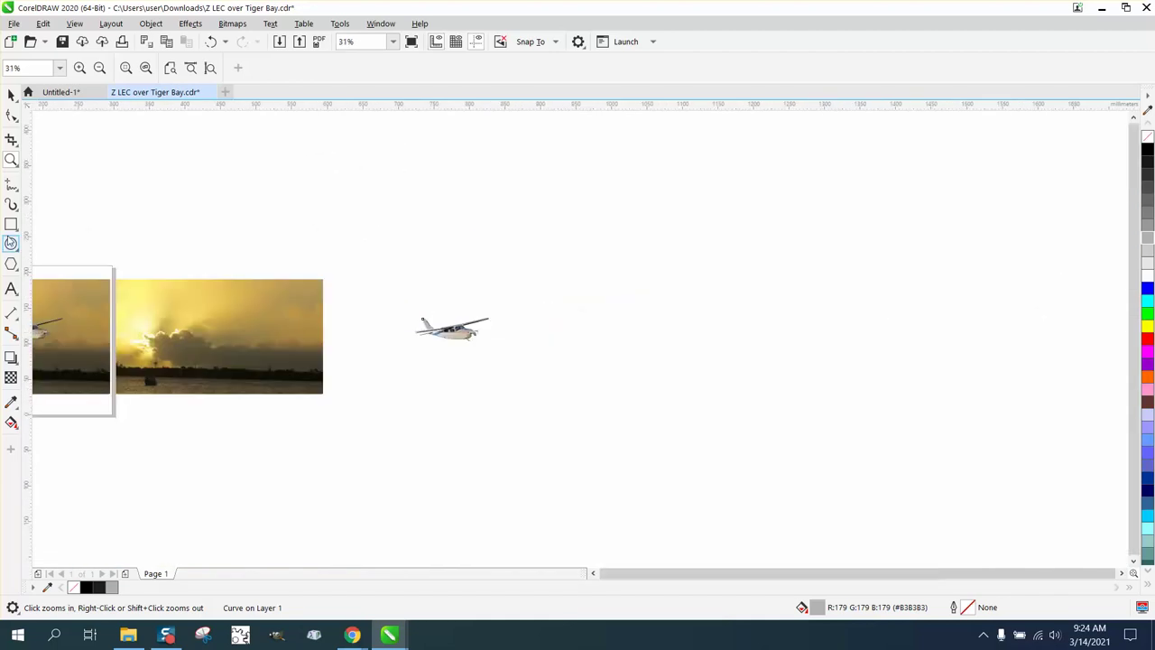
pyautogui.scroll(-2, 164, 247)
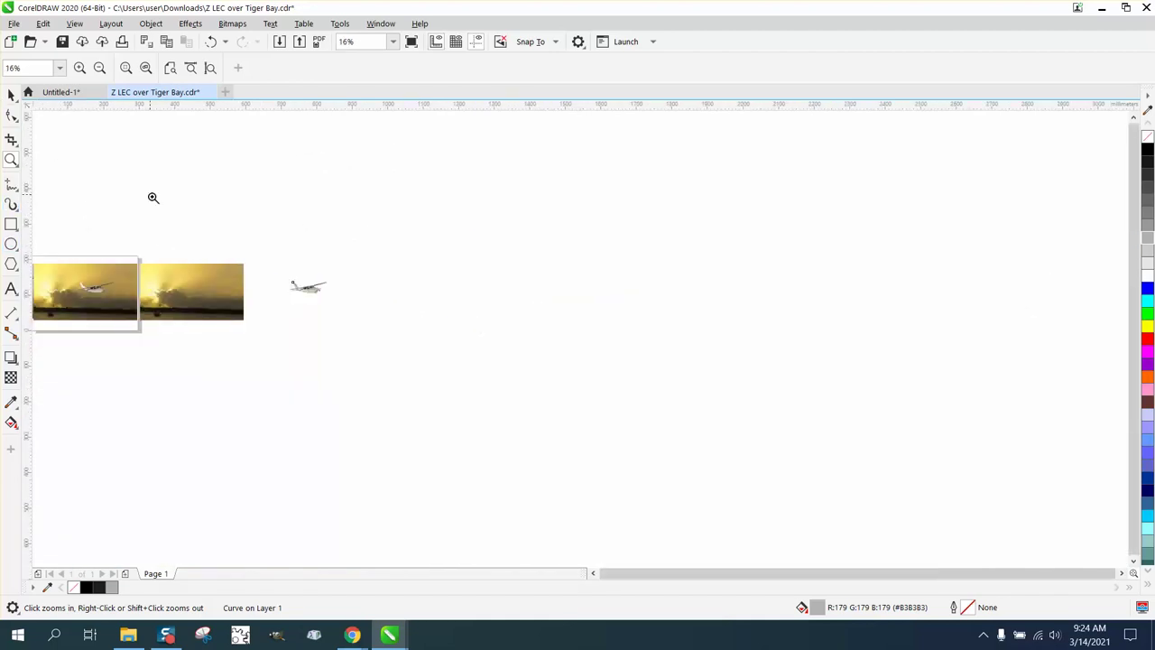
pyautogui.scroll(-2, 153, 197)
pyautogui.click(11, 93)
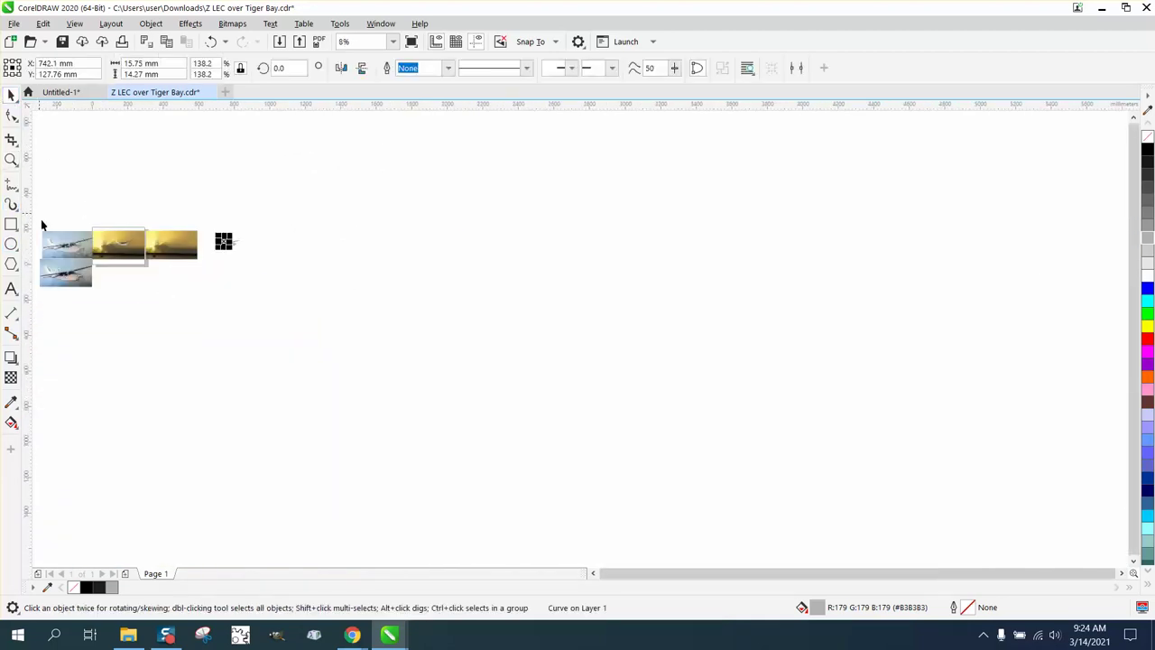
pyautogui.moveTo(77, 275); pyautogui.dragTo(237, 226)
# Place the photo just above the traced plane, scaled down to 101.0 × 54.36 mm
pyautogui.click(11, 160)
pyautogui.moveTo(172, 210); pyautogui.dragTo(313, 260)
pyautogui.click(404, 360)
pyautogui.rightClick(379, 312)
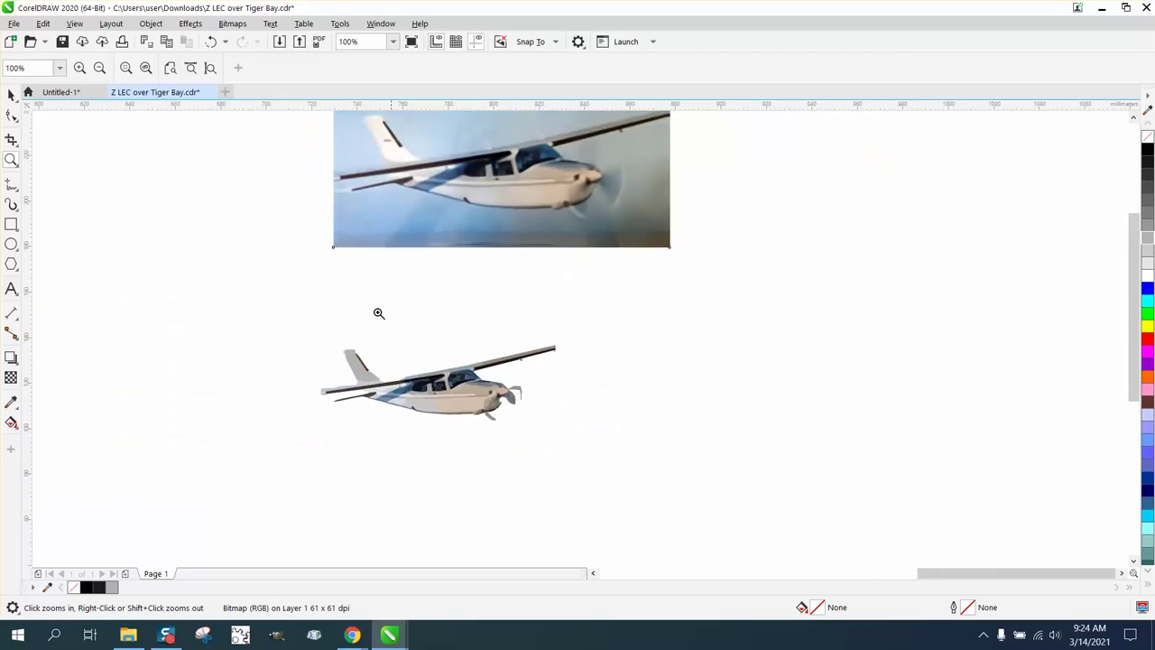
pyautogui.click(9, 94)
pyautogui.moveTo(660, 239); pyautogui.dragTo(528, 222)
pyautogui.moveTo(444, 205); pyautogui.dragTo(466, 287)
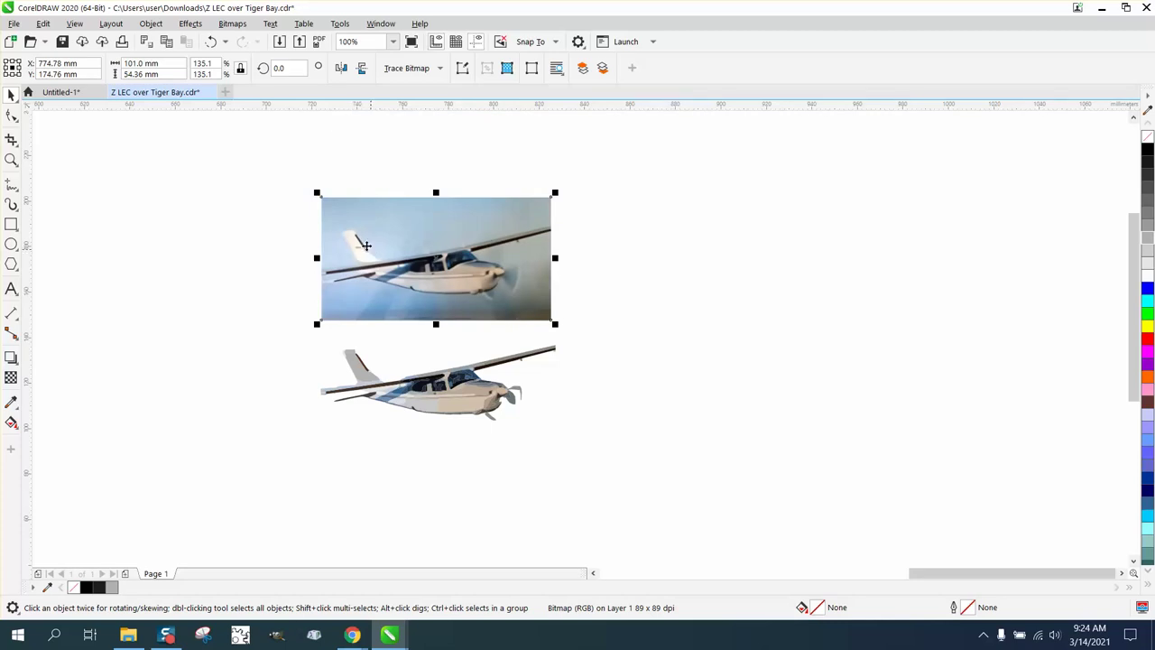
pyautogui.click(12, 168)
# Delete the small light-blue sliver below the brown stripe on the traced tail fin
pyautogui.moveTo(279, 222); pyautogui.dragTo(407, 278)
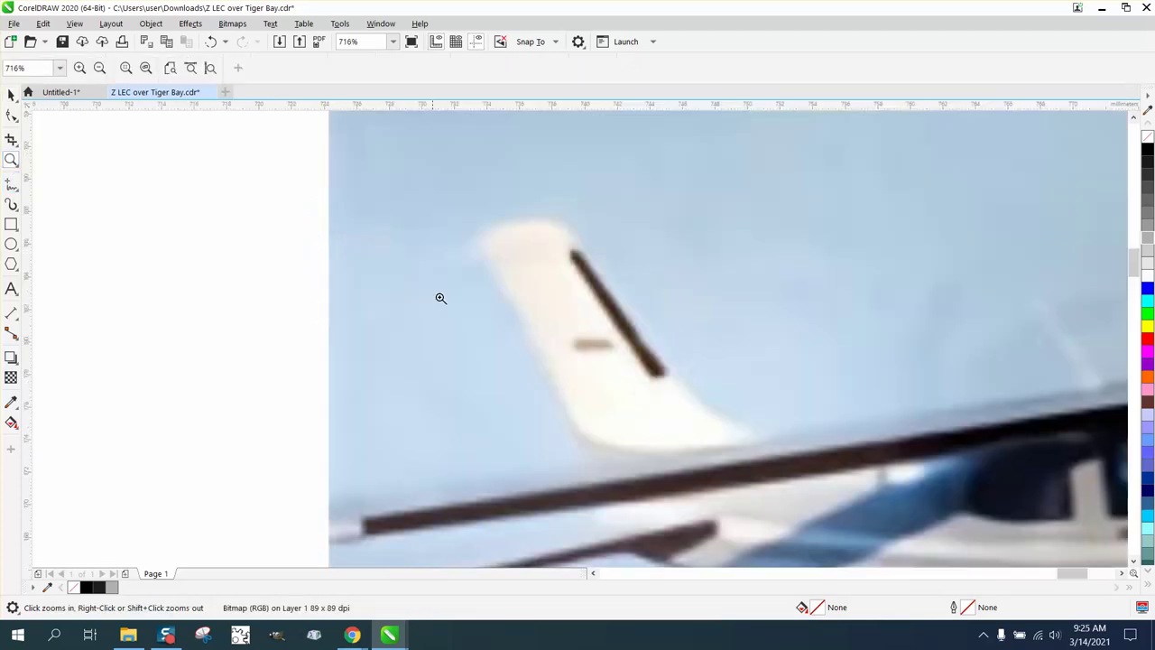
pyautogui.rightClick(622, 343)
pyautogui.rightClick(555, 342)
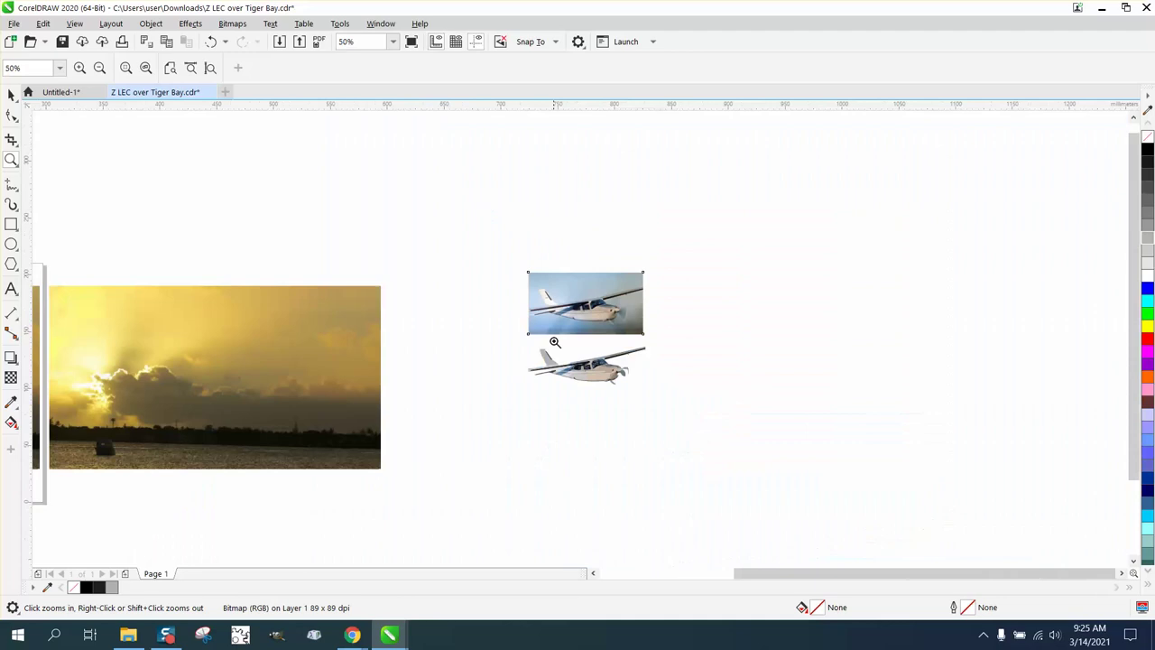
pyautogui.moveTo(533, 333); pyautogui.dragTo(636, 417)
pyautogui.moveTo(310, 192); pyautogui.dragTo(484, 351)
pyautogui.click(11, 115)
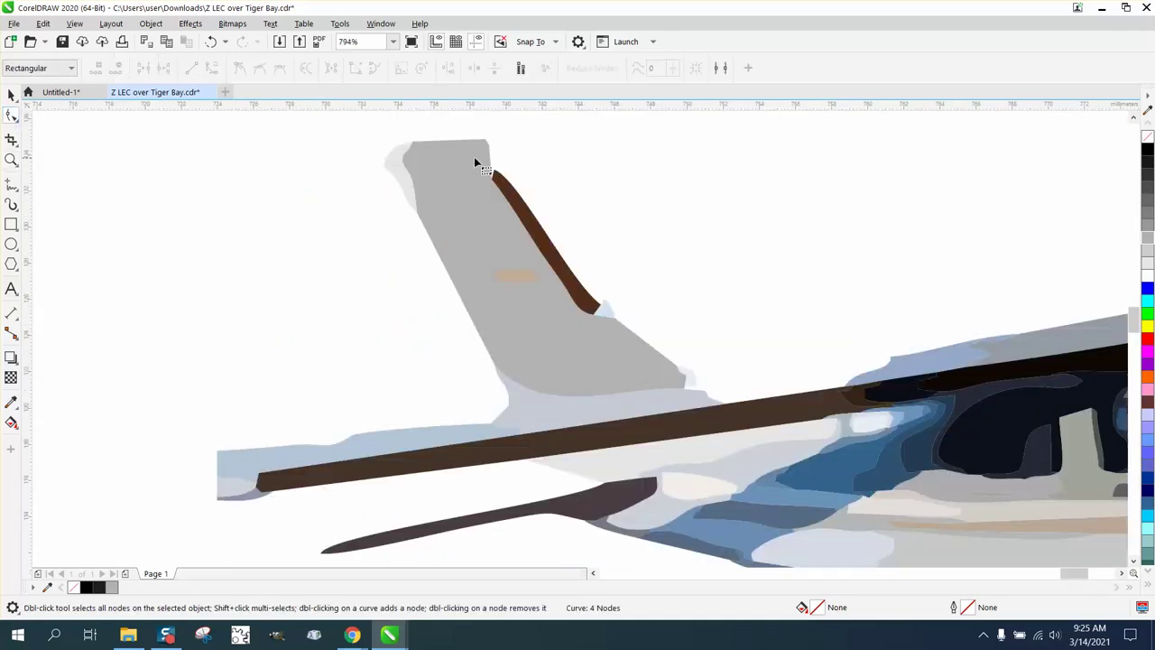
pyautogui.click(486, 156)
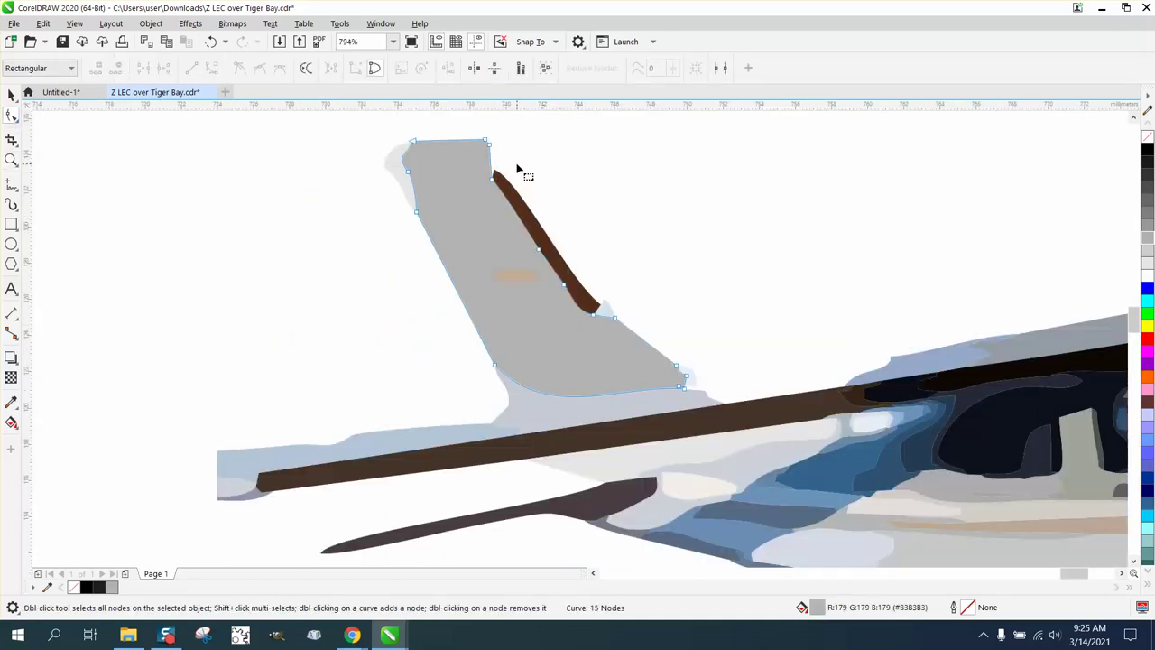
pyautogui.click(614, 319)
pyautogui.click(614, 316)
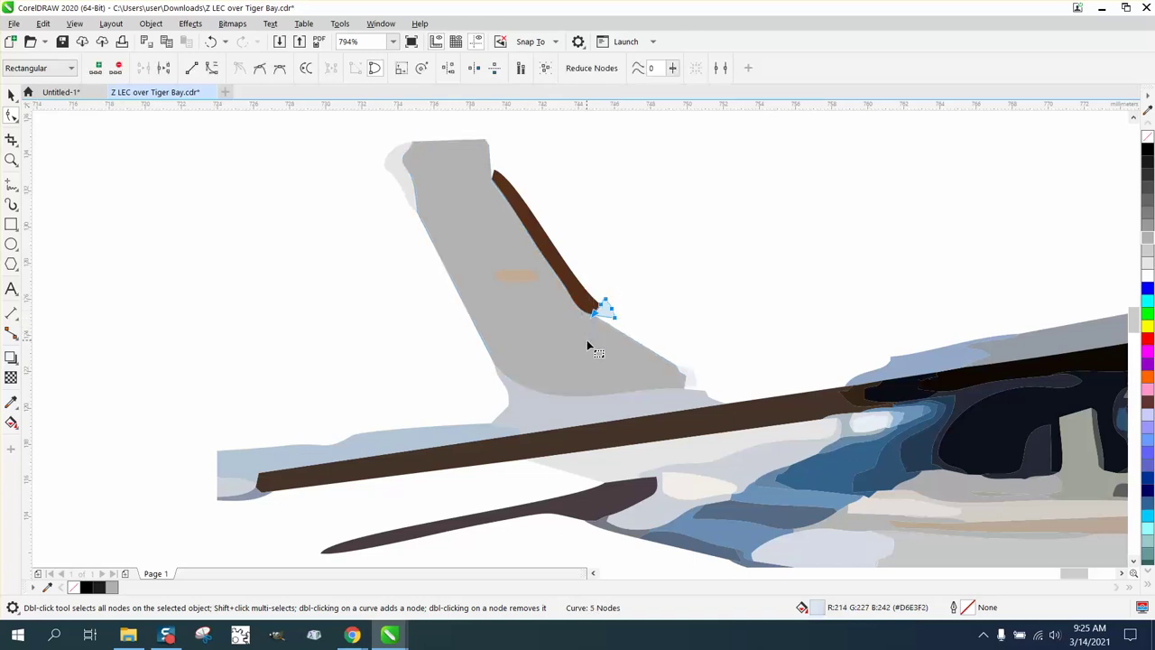
pyautogui.press('Delete')
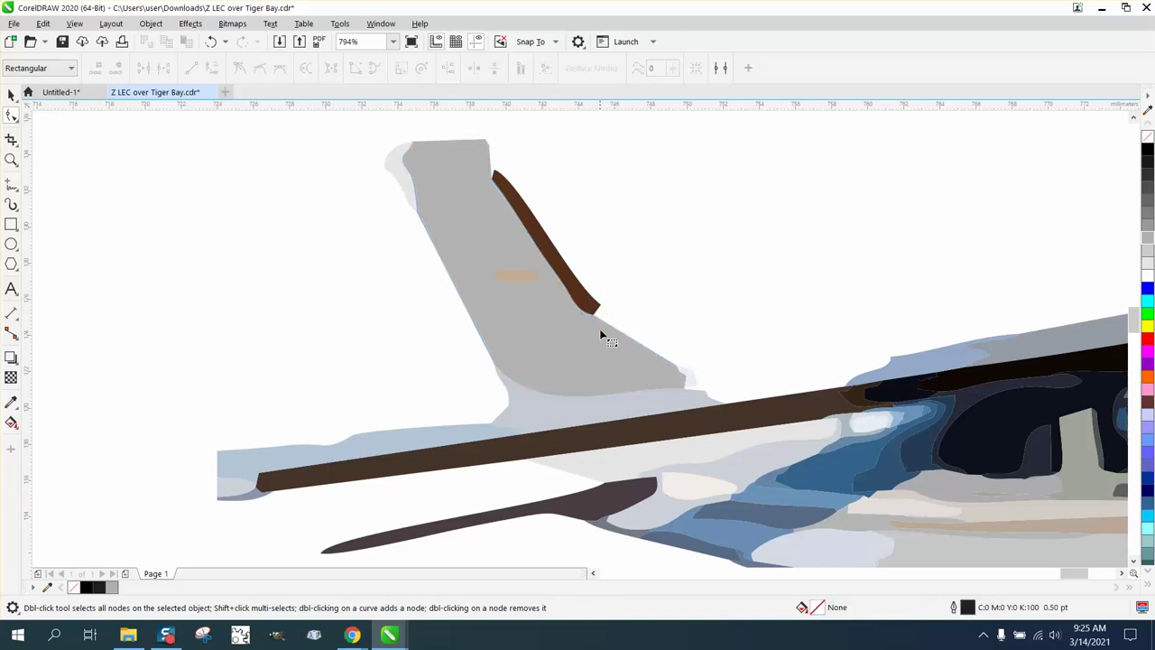
# Stretch the brown stripe's ends to the fin's top corner and trailing edge
pyautogui.click(498, 179)
pyautogui.moveTo(498, 173); pyautogui.dragTo(503, 148)
pyautogui.moveTo(604, 312); pyautogui.dragTo(644, 339)
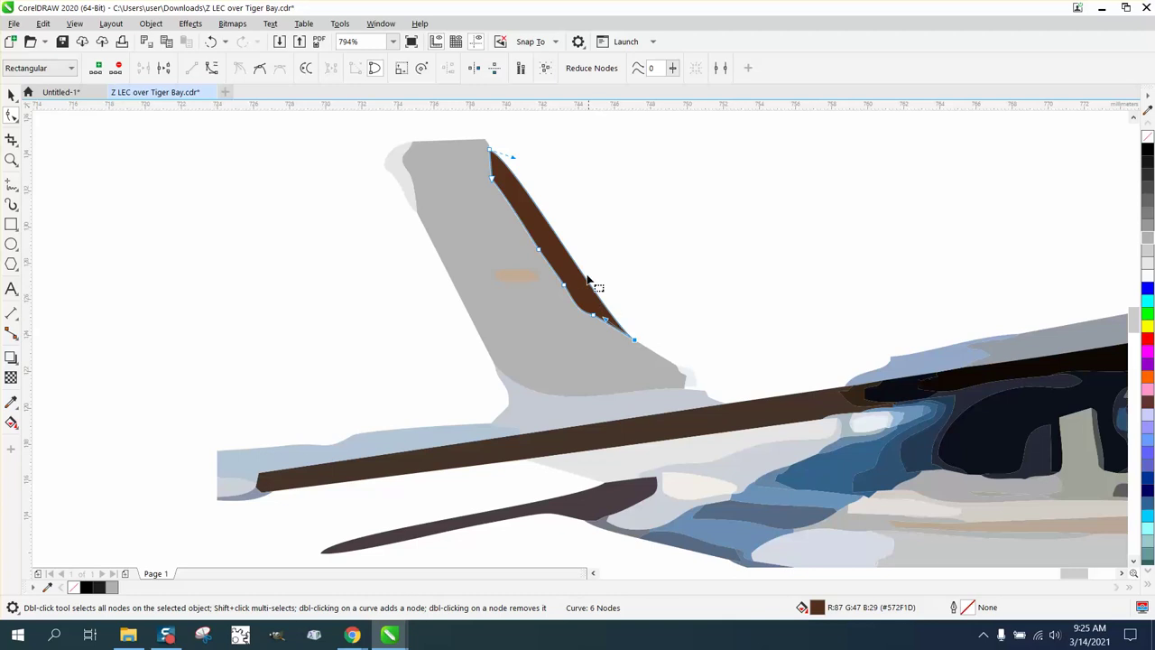
pyautogui.scroll(3, 495, 155)
pyautogui.moveTo(490, 144); pyautogui.dragTo(518, 165)
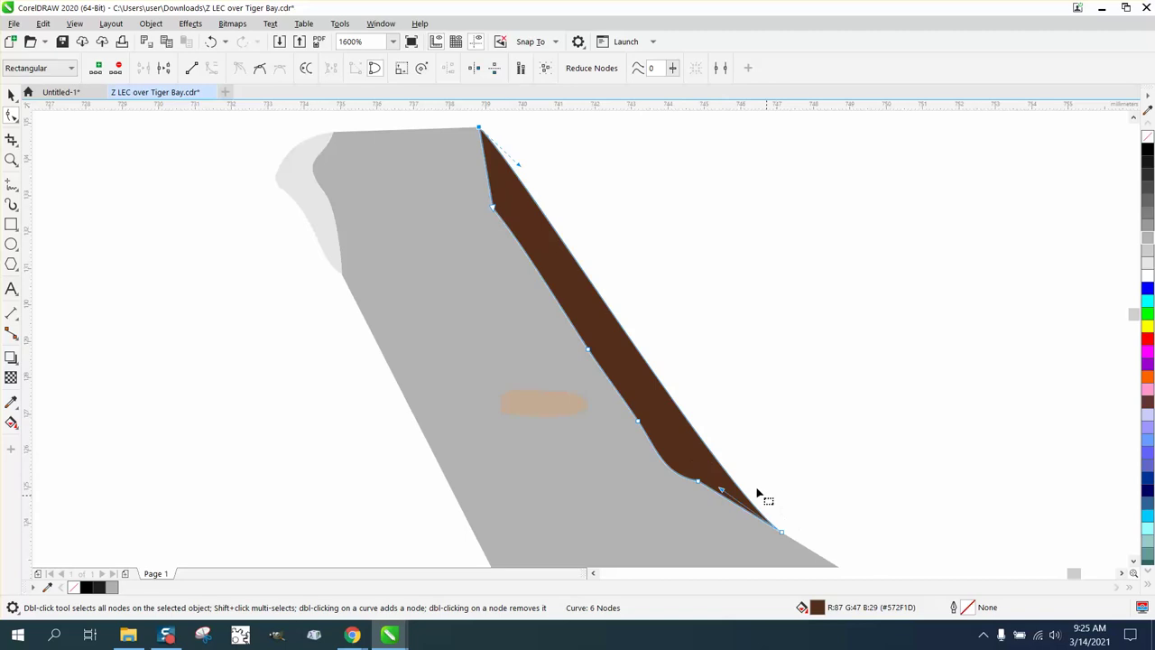
pyautogui.scroll(-2, 761, 496)
# Delete the stripe's two middle nodes and convert its inner edge to a straight line
pyautogui.moveTo(639, 391); pyautogui.dragTo(700, 454)
pyautogui.press('Delete')
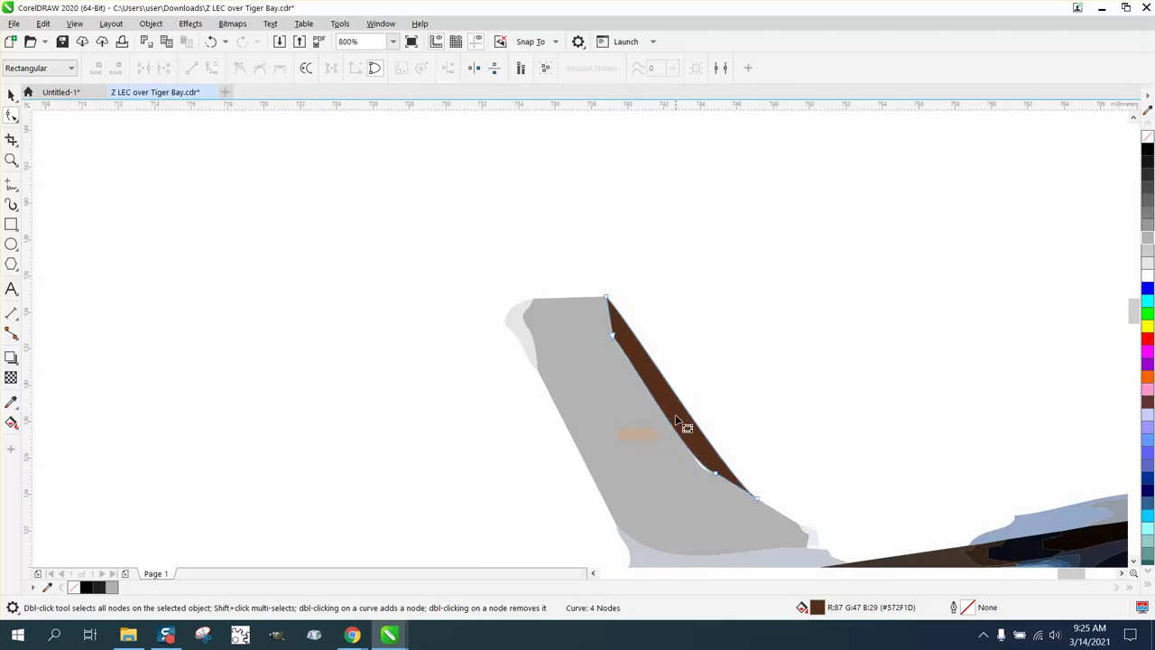
pyautogui.moveTo(633, 391); pyautogui.dragTo(725, 487)
pyautogui.rightClick(716, 473)
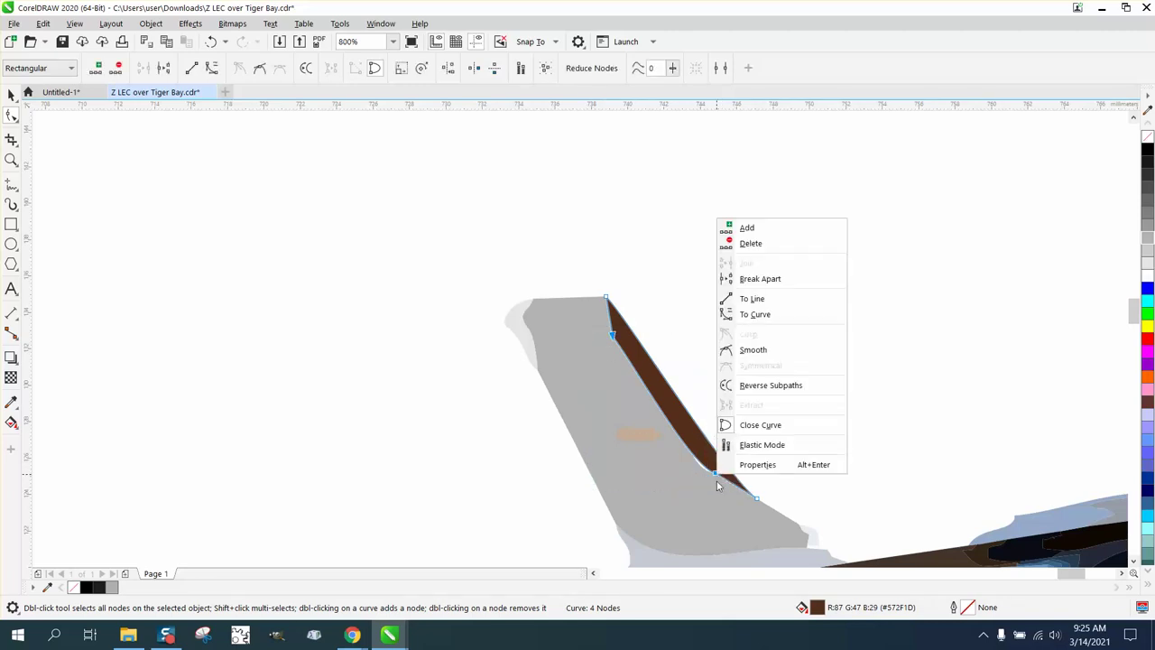
pyautogui.click(756, 302)
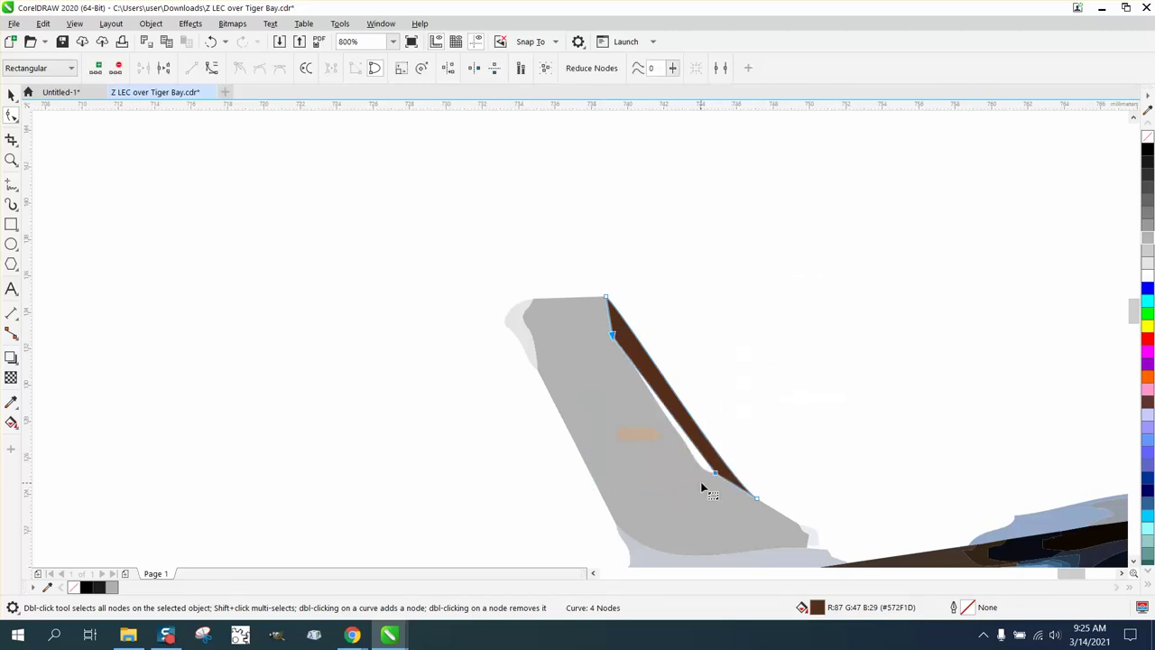
# Move the stripe's inner corner node left into the grey fin to widen it
pyautogui.click(11, 159)
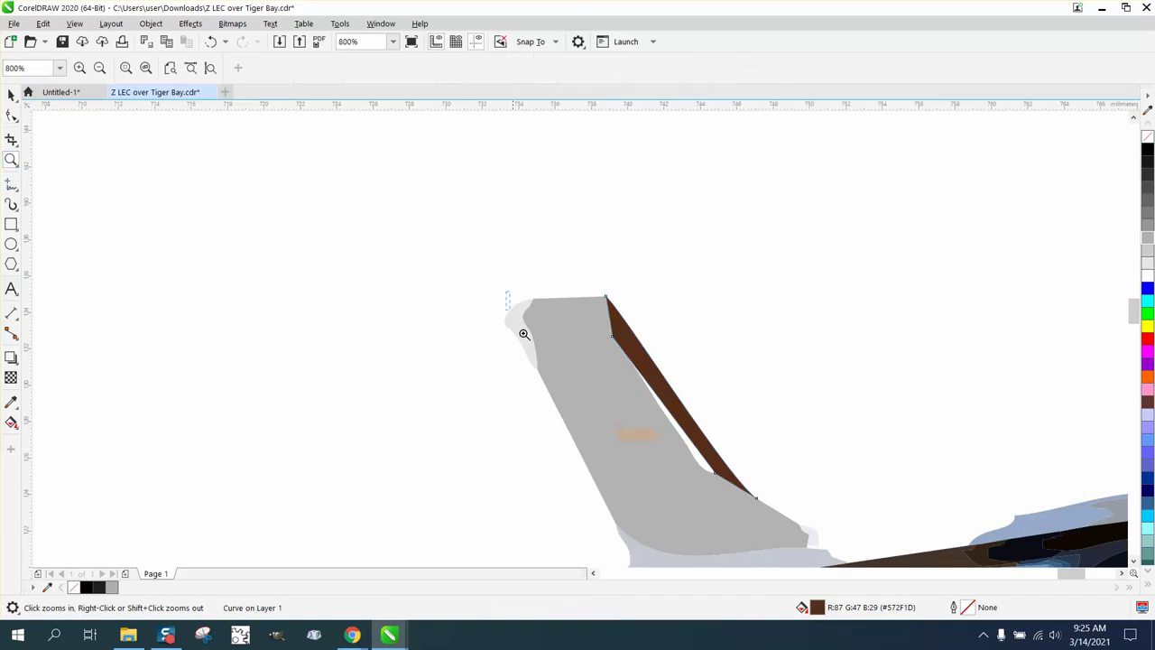
pyautogui.scroll(2, 798, 559)
pyautogui.click(11, 115)
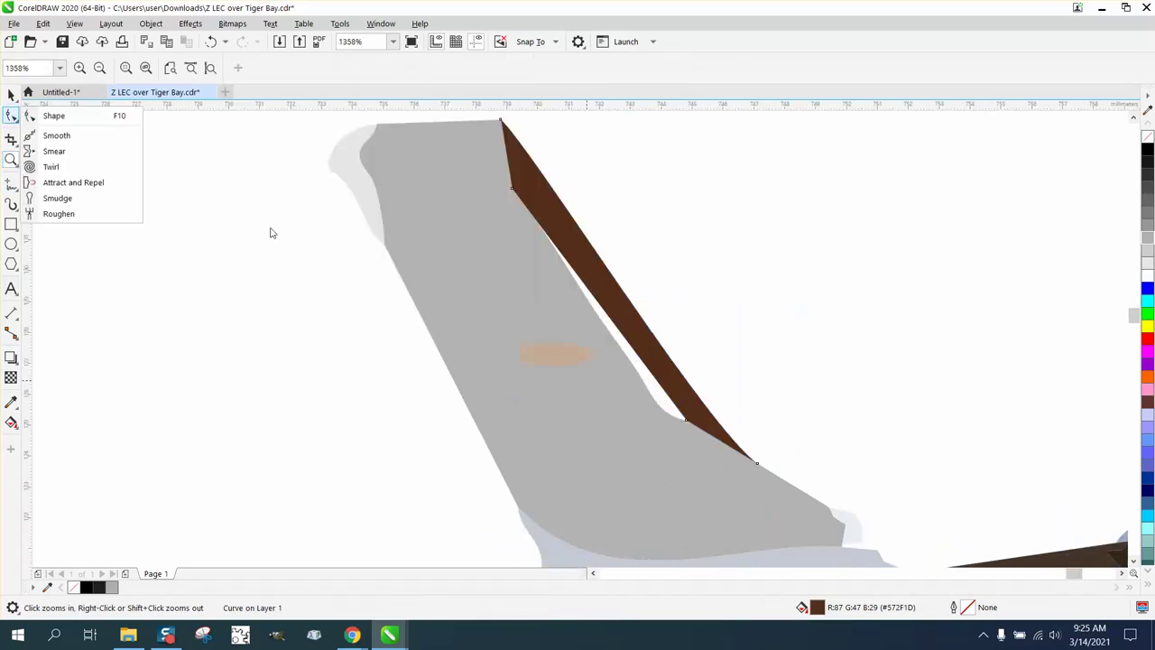
pyautogui.click(55, 116)
pyautogui.moveTo(687, 421); pyautogui.dragTo(657, 409)
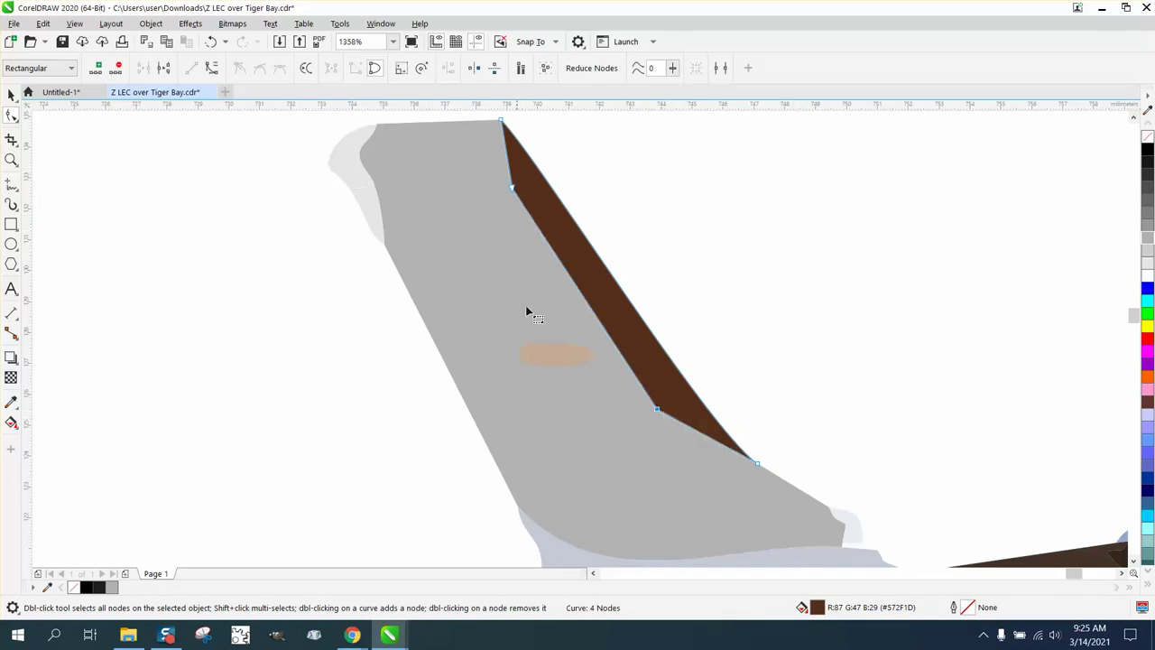
pyautogui.scroll(-6, 553, 316)
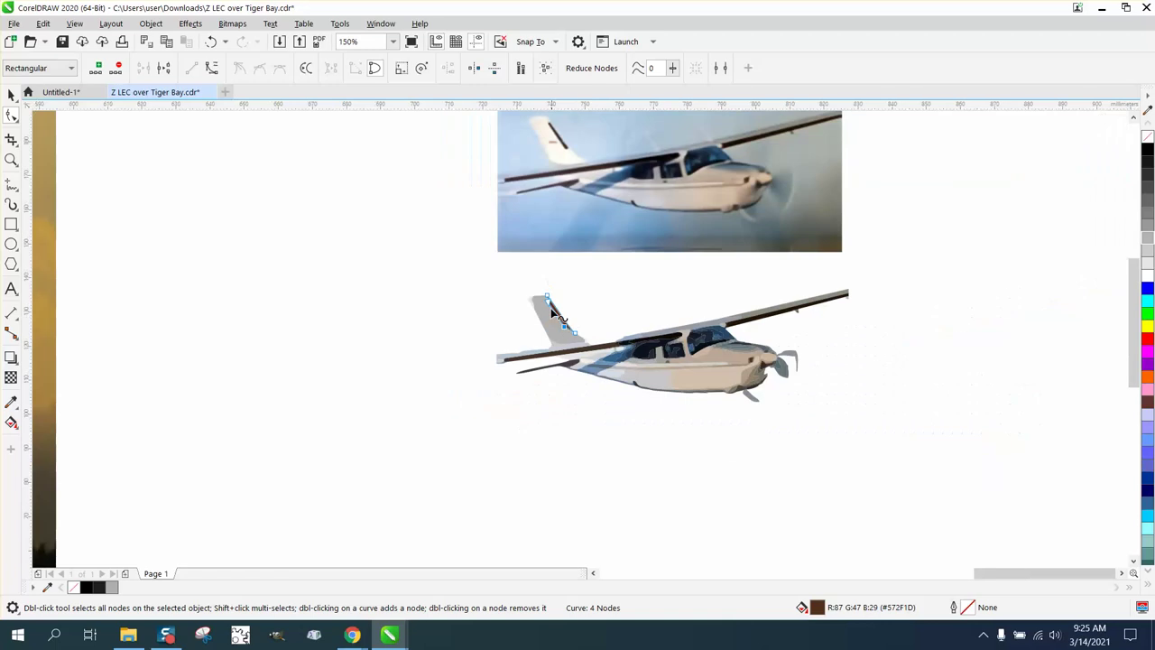
# Zoom in on the vector plane's tail fin
pyautogui.click(11, 160)
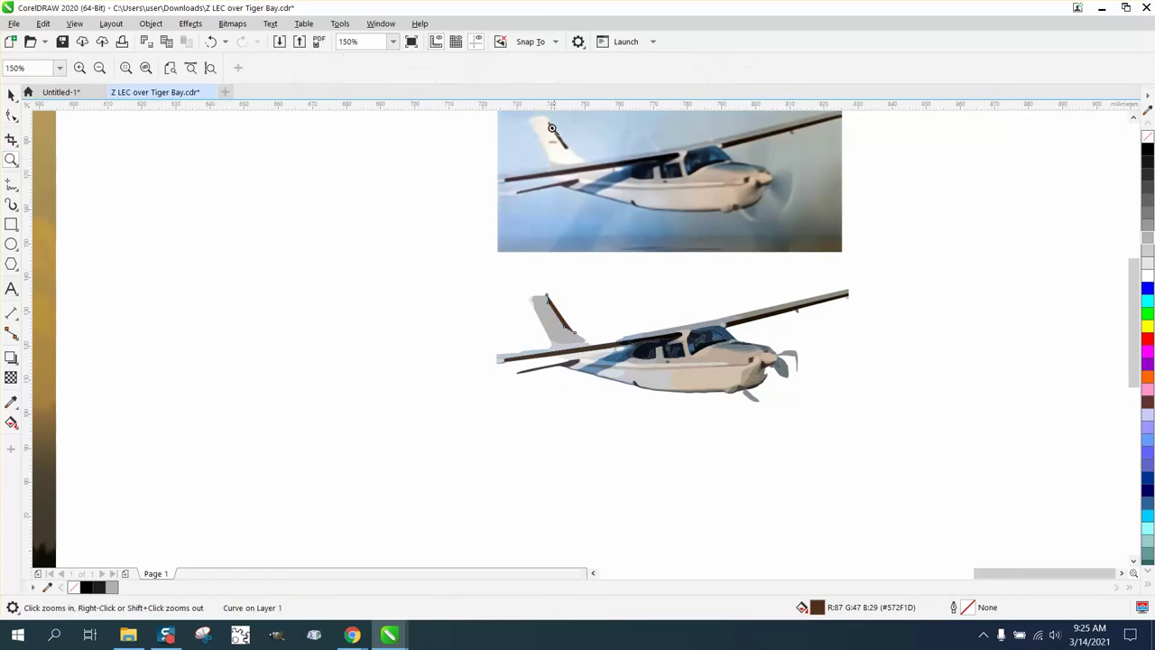
pyautogui.scroll(5, 552, 128)
pyautogui.scroll(-3, 493, 235)
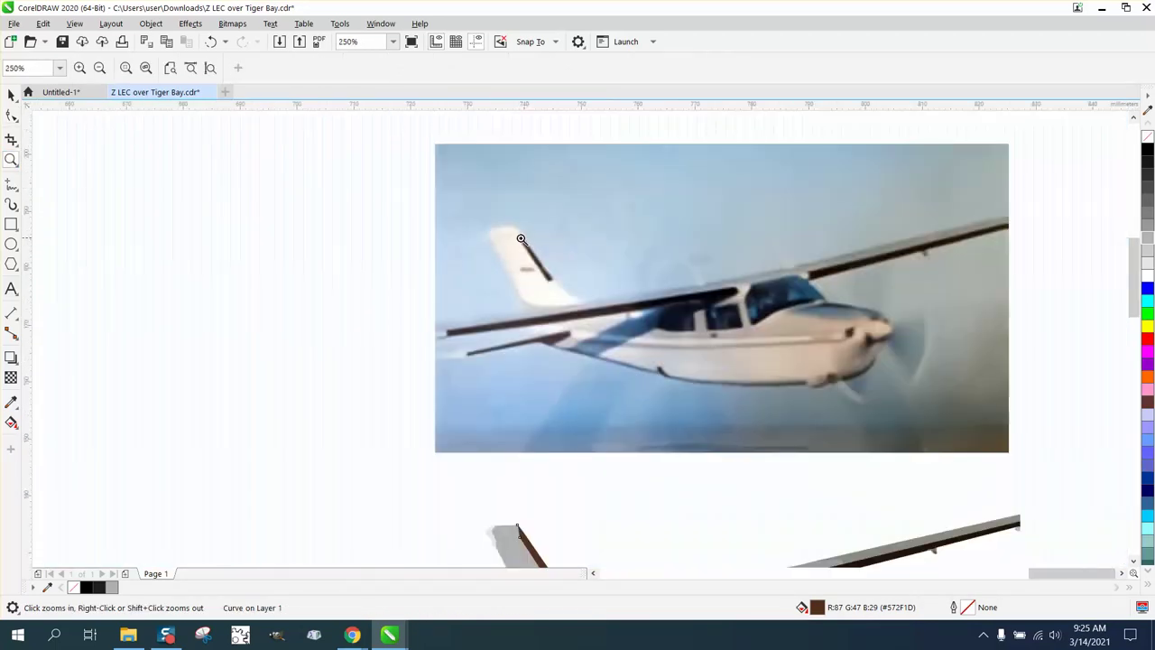
pyautogui.scroll(-2, 520, 238)
pyautogui.moveTo(488, 361); pyautogui.dragTo(620, 450)
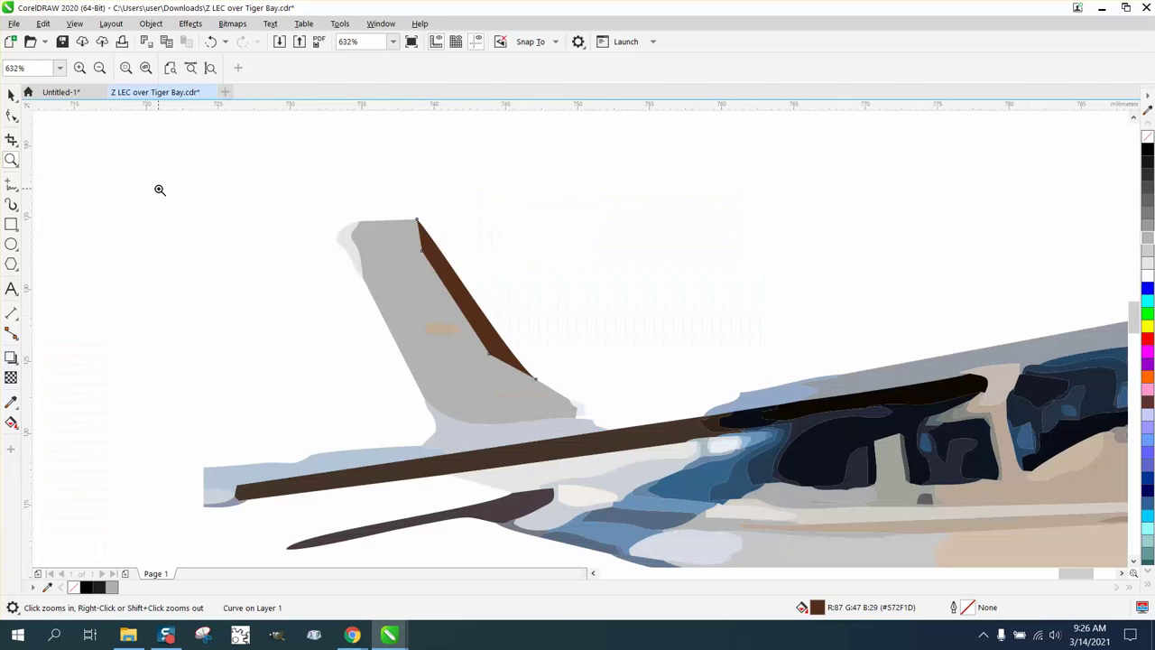
# Pull the grey fin's top-left corner and left edge outward
pyautogui.click(11, 94)
pyautogui.click(347, 248)
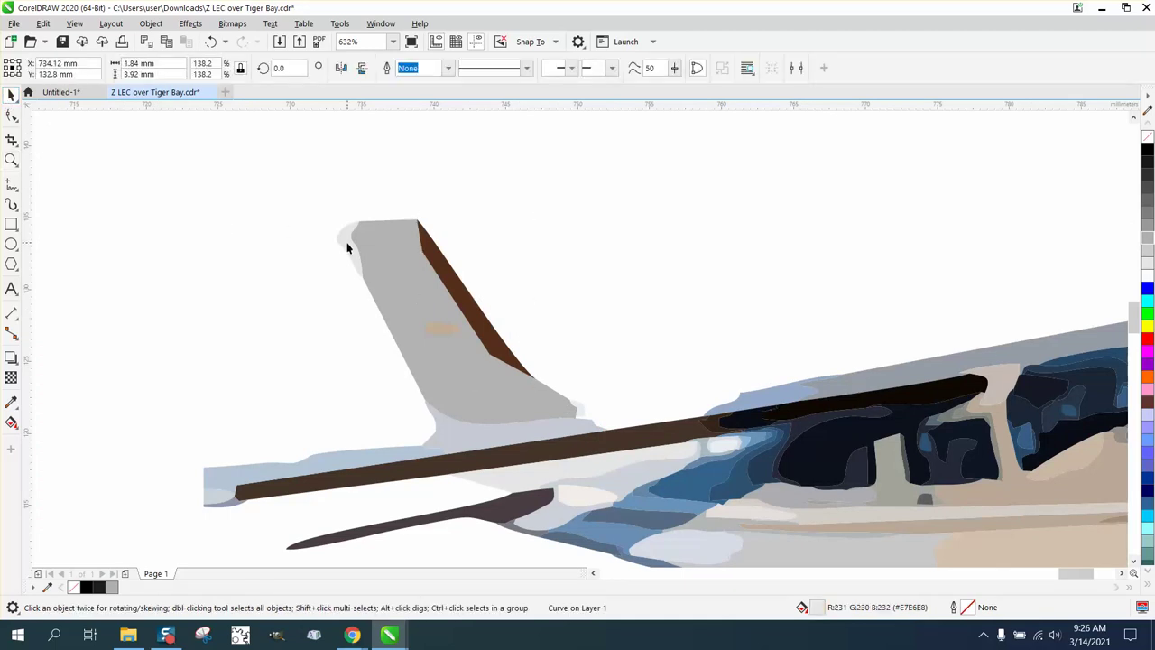
pyautogui.click(11, 159)
pyautogui.moveTo(255, 203); pyautogui.dragTo(541, 361)
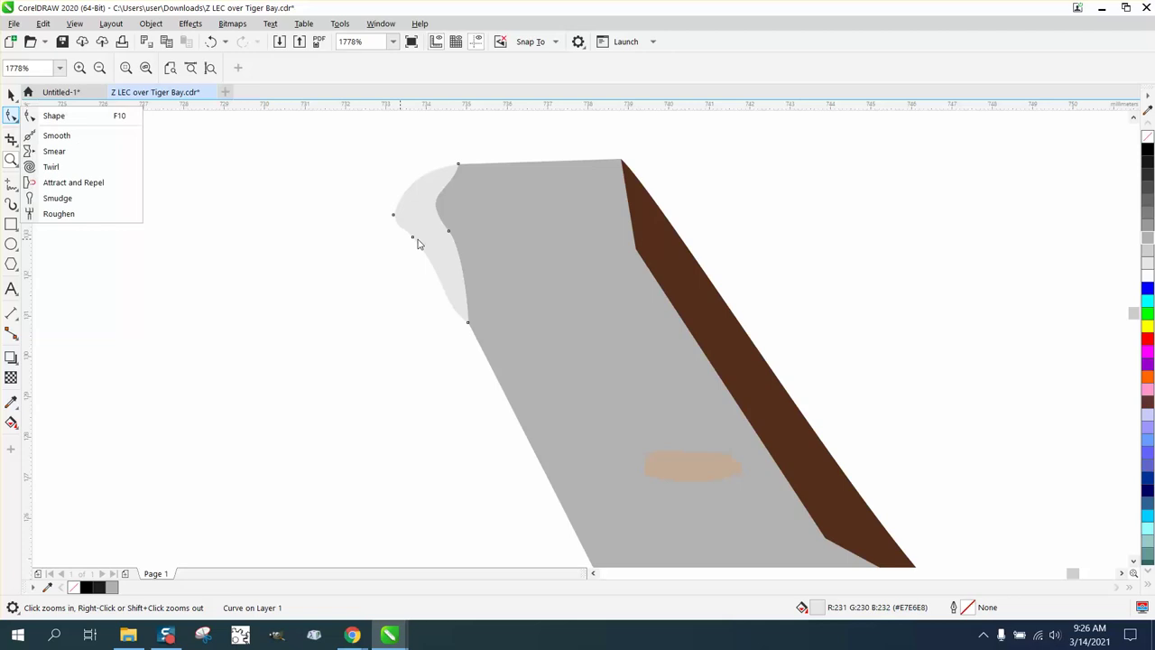
pyautogui.click(10, 115)
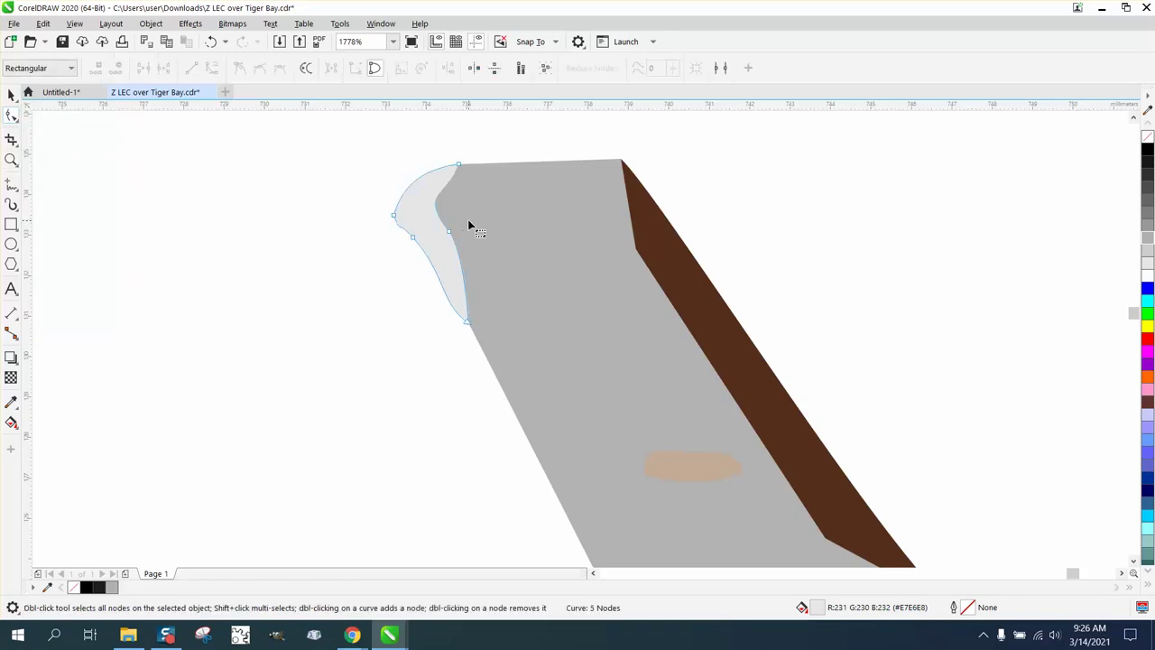
pyautogui.click(487, 198)
pyautogui.moveTo(467, 168); pyautogui.dragTo(416, 169)
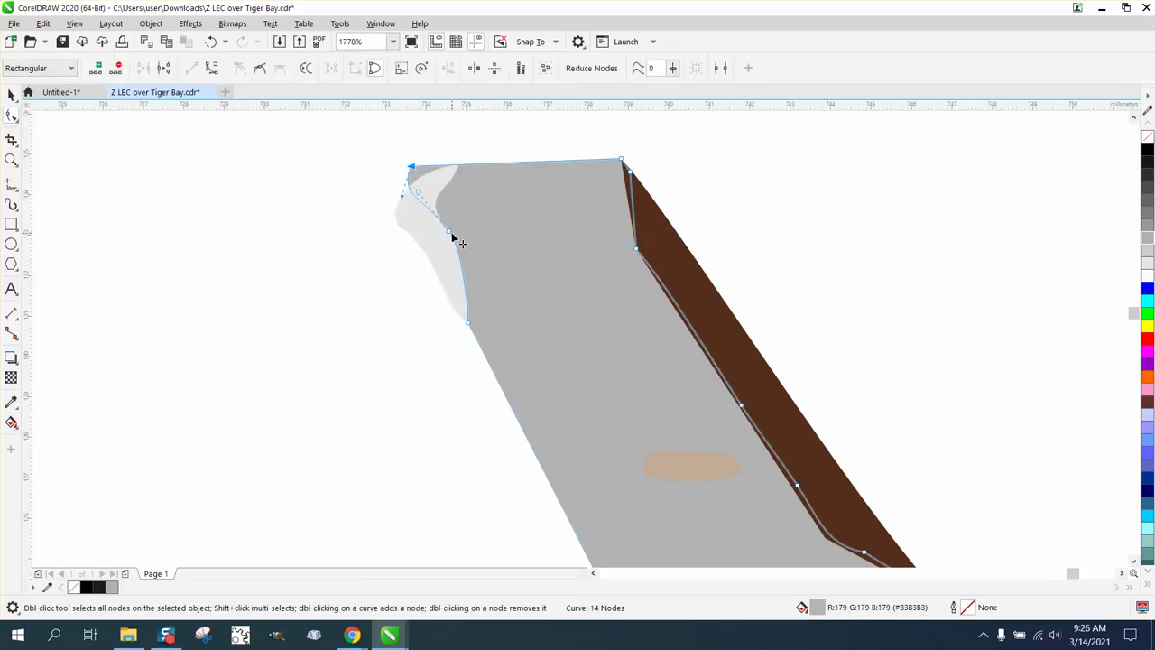
pyautogui.moveTo(453, 235); pyautogui.dragTo(420, 247)
pyautogui.moveTo(461, 306); pyautogui.dragTo(453, 305)
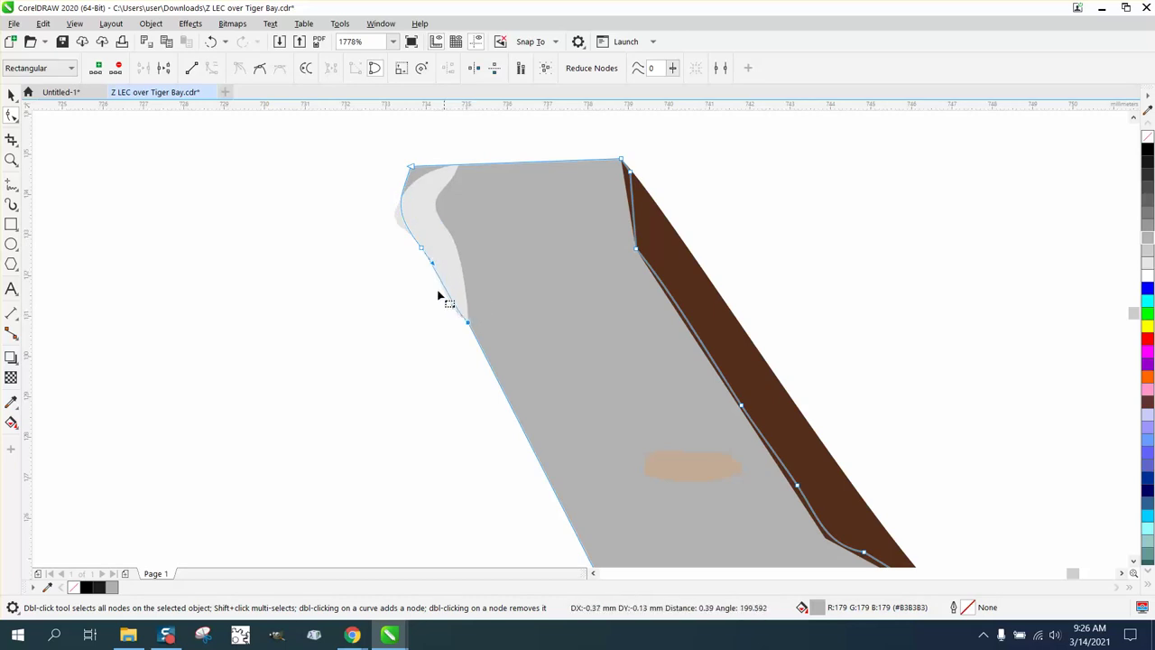
# Delete the light grey tail-tip shape
pyautogui.click(10, 94)
pyautogui.click(97, 137)
pyautogui.click(415, 199)
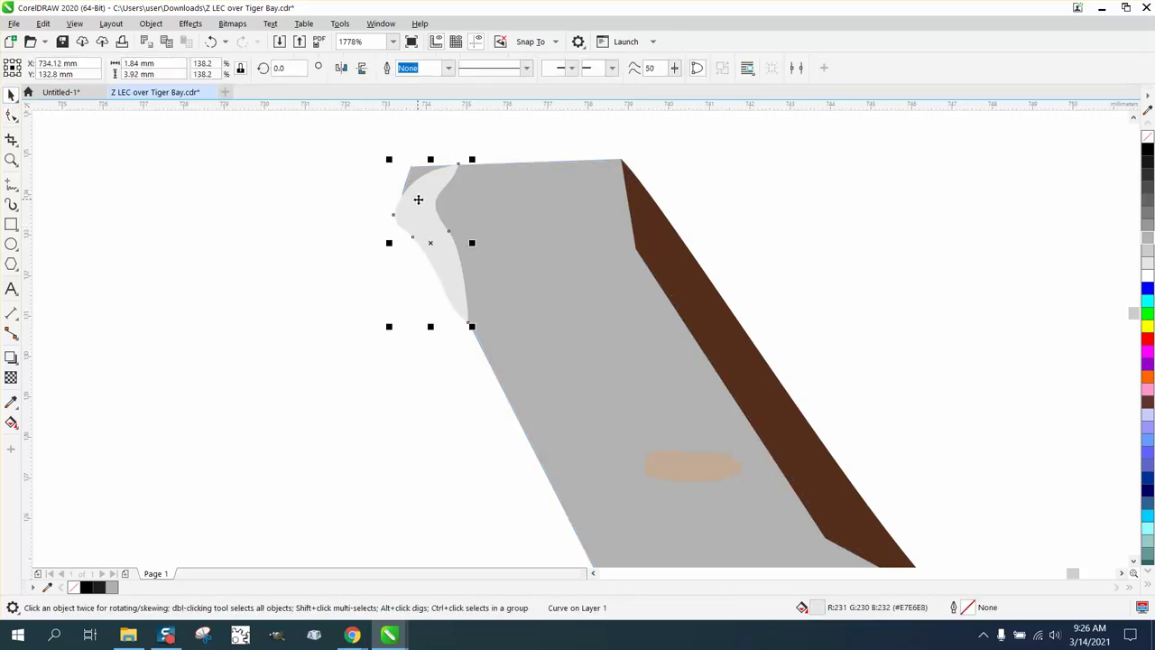
pyautogui.press('Delete')
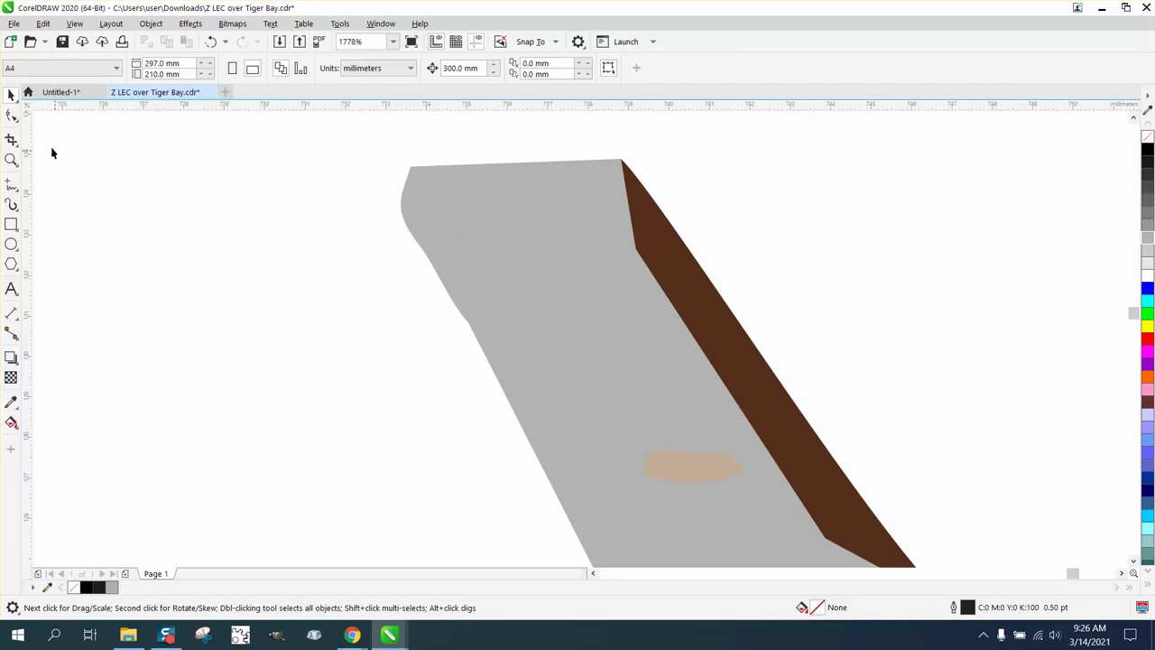
# Nudge the fin's top-left node and delete extra left-edge nodes to straighten it
pyautogui.press('F10')
pyautogui.click(424, 221)
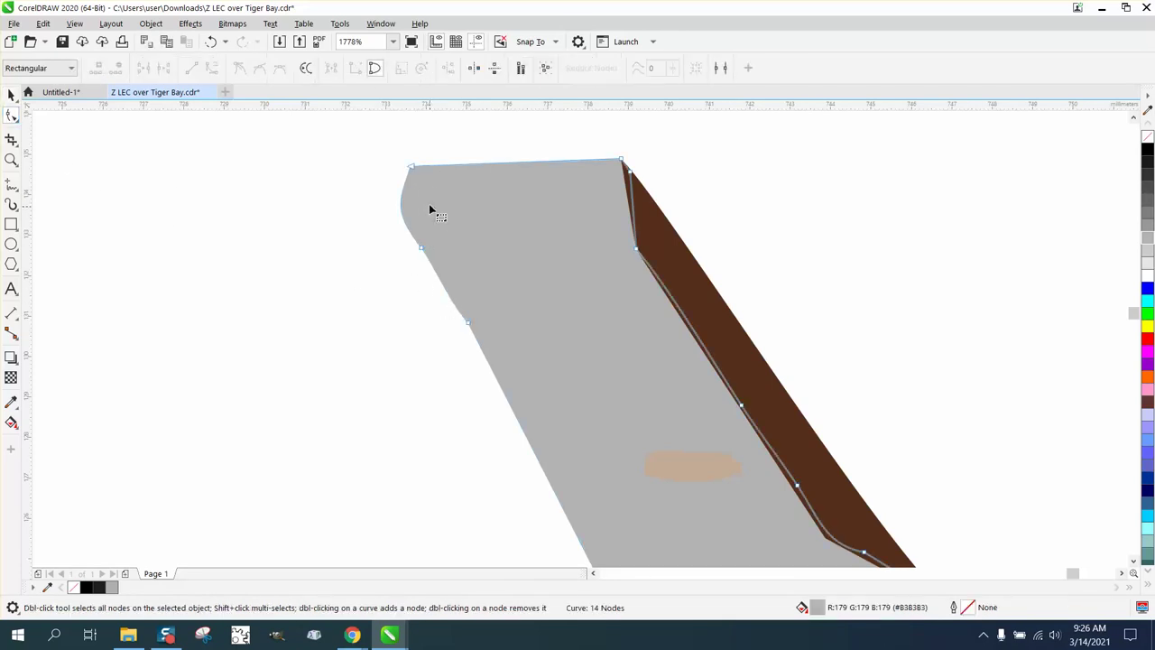
pyautogui.click(412, 169)
pyautogui.moveTo(412, 168); pyautogui.dragTo(403, 167)
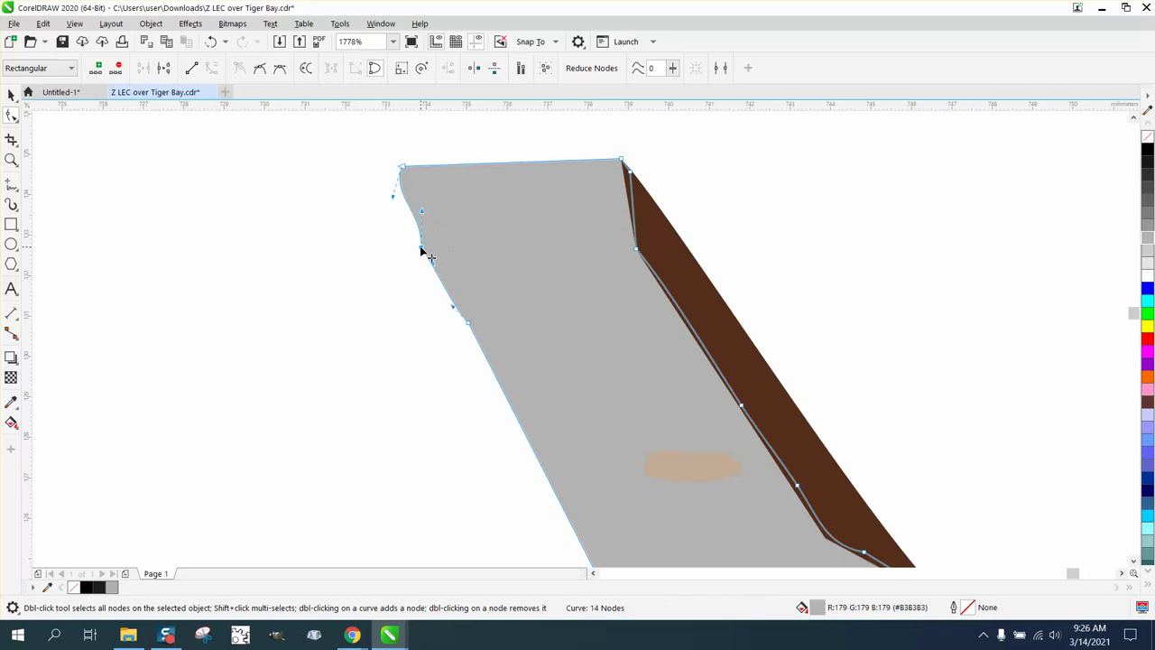
pyautogui.moveTo(398, 234); pyautogui.dragTo(547, 381)
pyautogui.press('Delete')
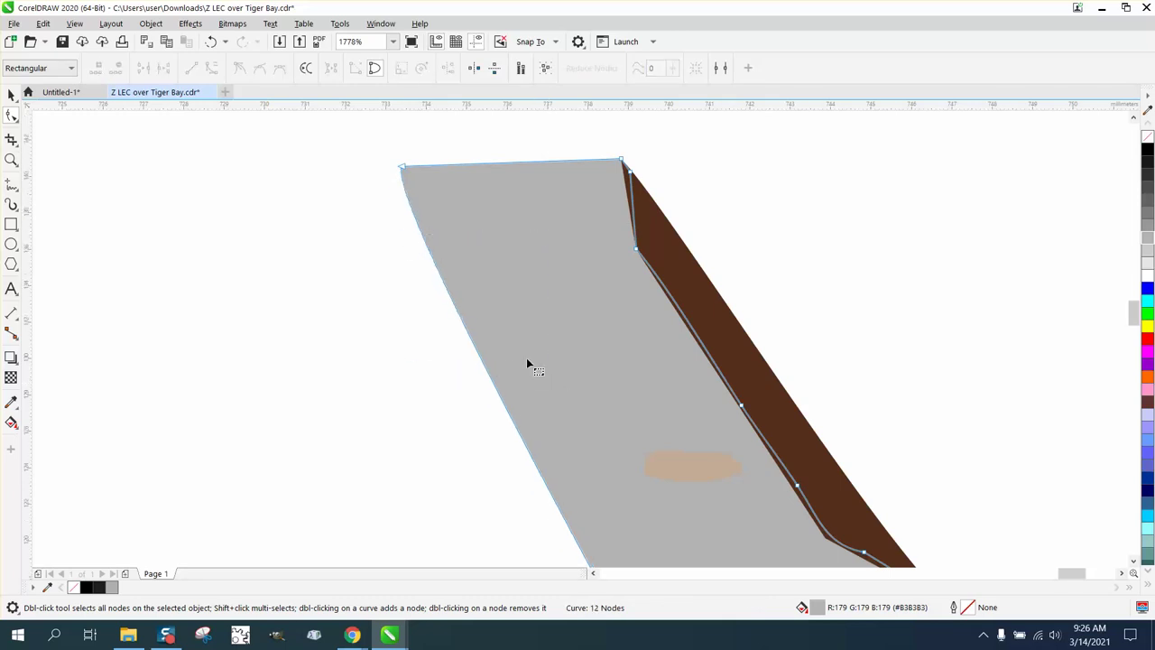
# Zoom in on the reference photo's tail fin to compare
pyautogui.scroll(-3, 523, 355)
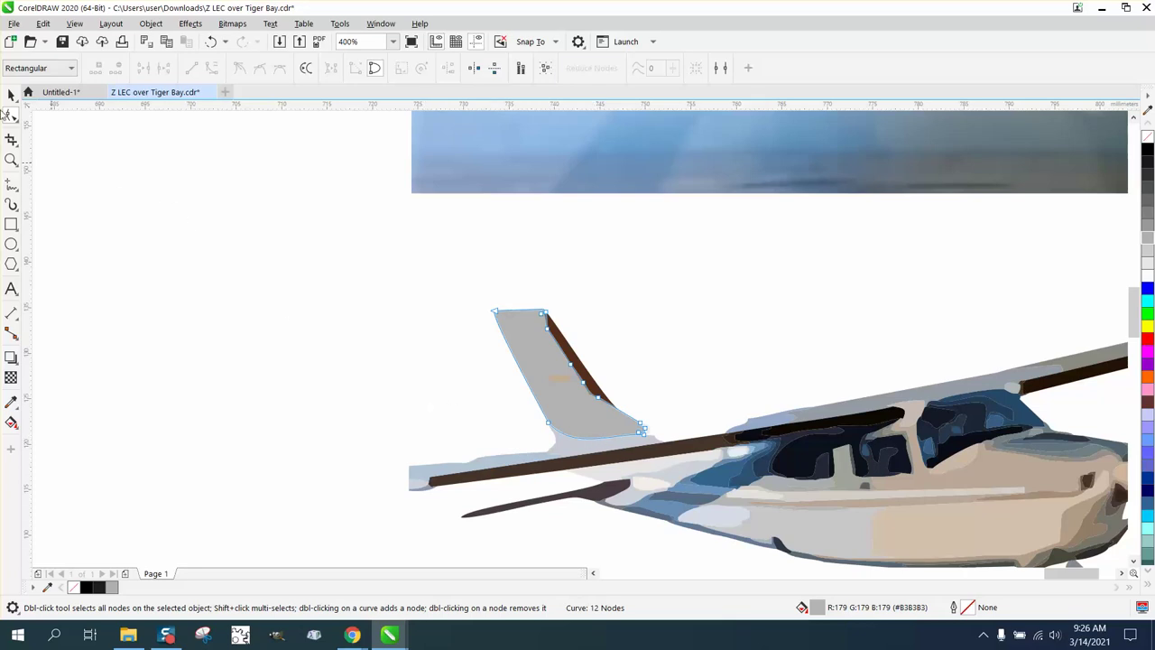
pyautogui.click(11, 94)
pyautogui.click(11, 160)
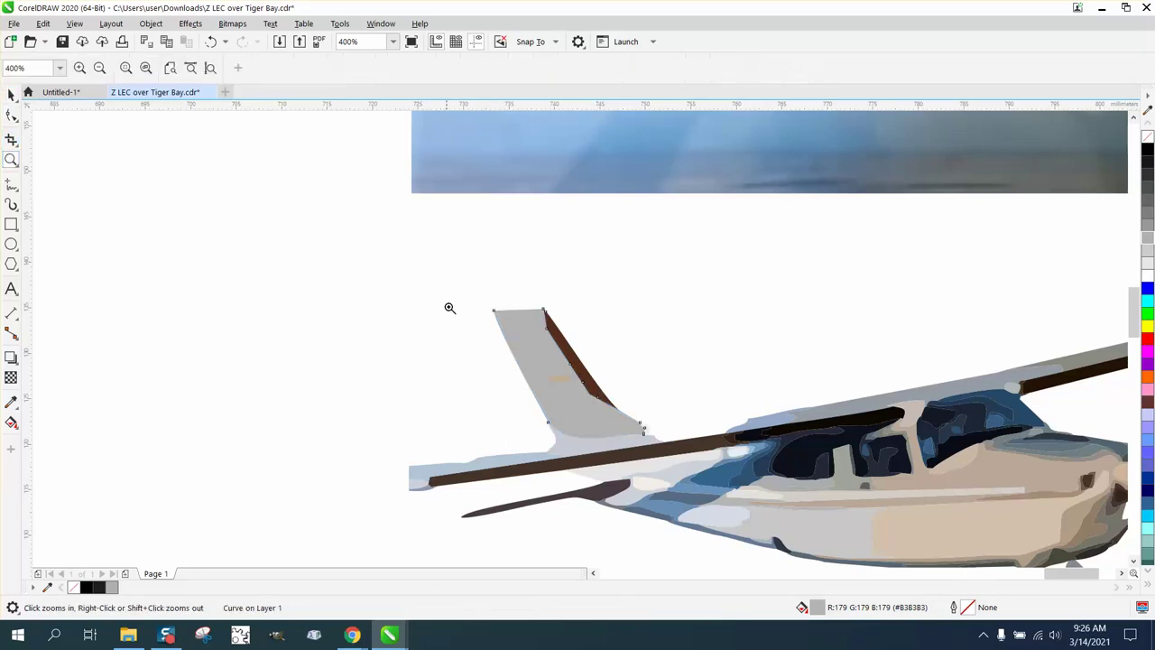
pyautogui.rightClick(501, 307)
pyautogui.moveTo(503, 184); pyautogui.dragTo(570, 239)
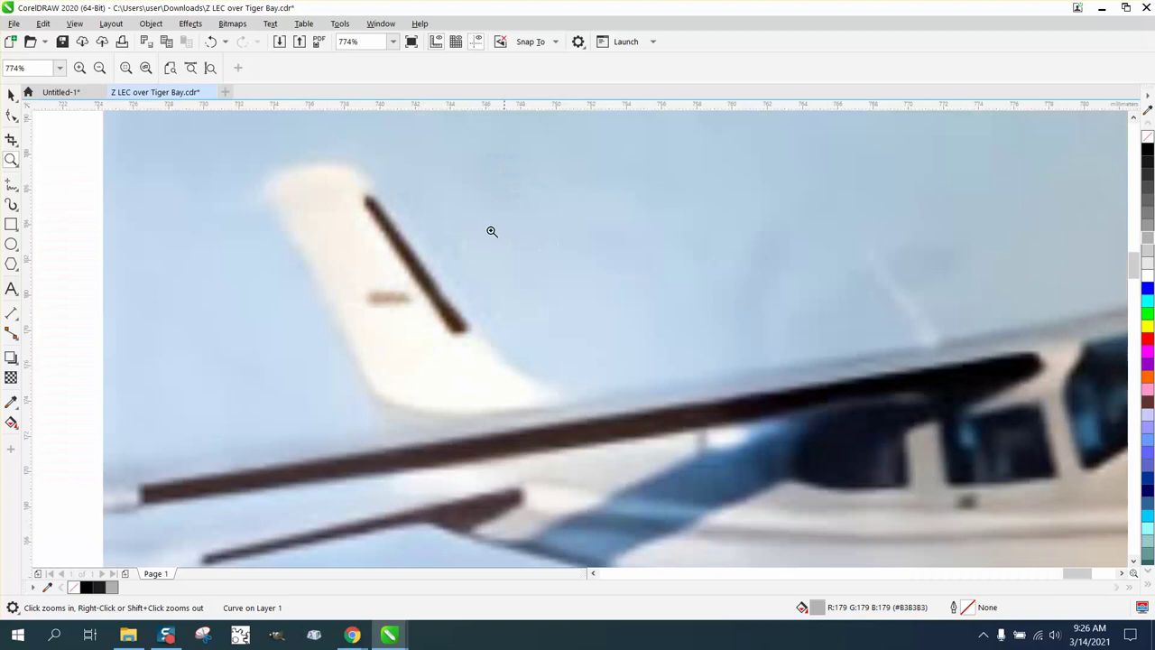
# Recolor the brown fin-edge stripe solid black from the colour palette
pyautogui.rightClick(417, 269)
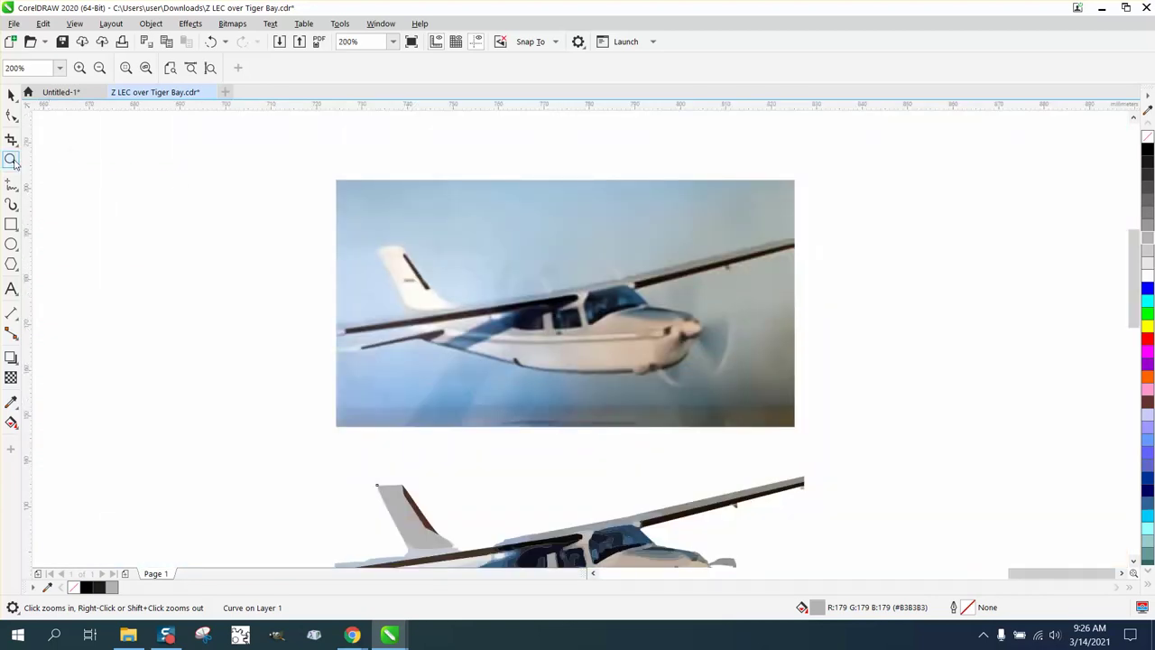
pyautogui.rightClick(344, 443)
pyautogui.moveTo(343, 447); pyautogui.dragTo(451, 506)
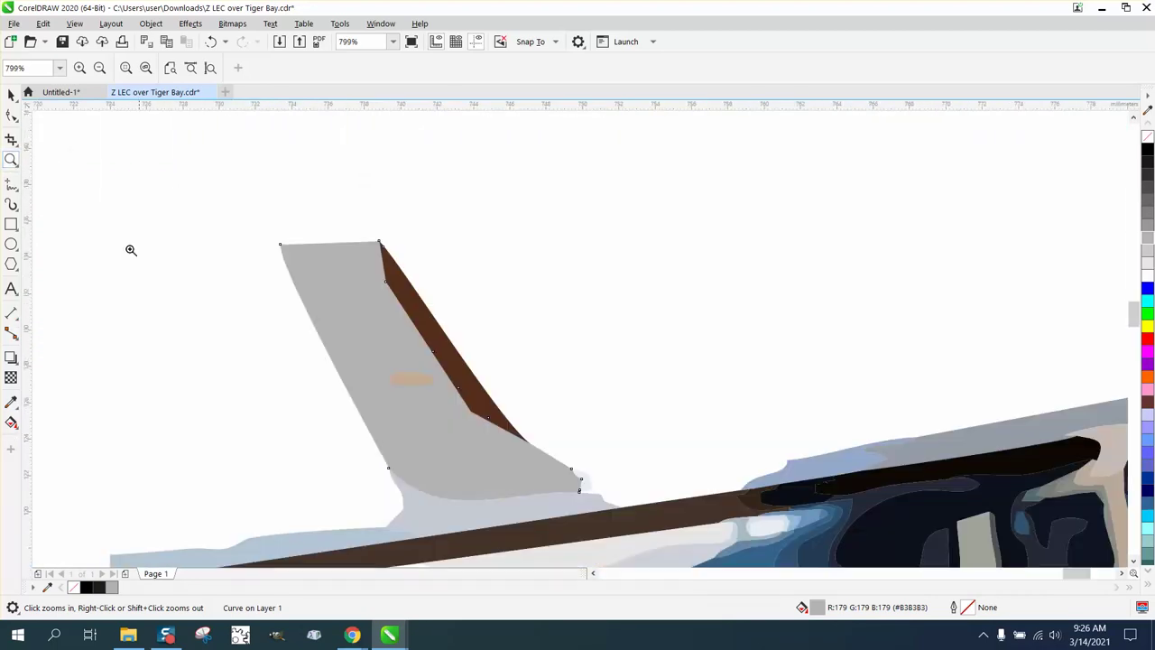
pyautogui.click(11, 94)
pyautogui.click(450, 313)
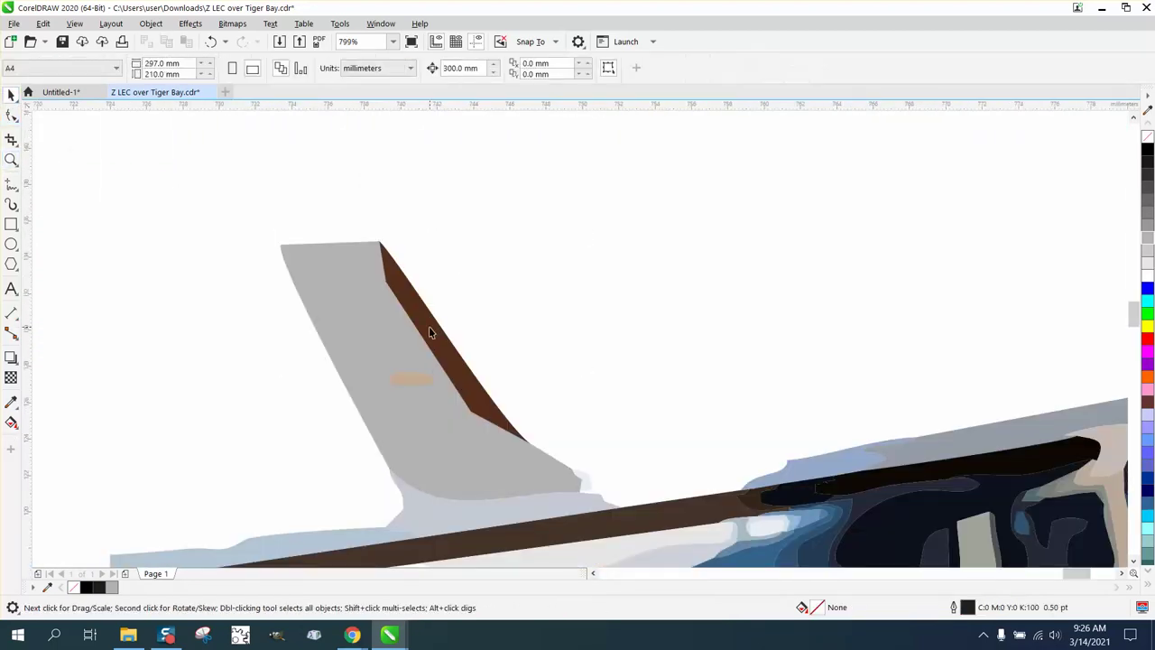
pyautogui.click(428, 331)
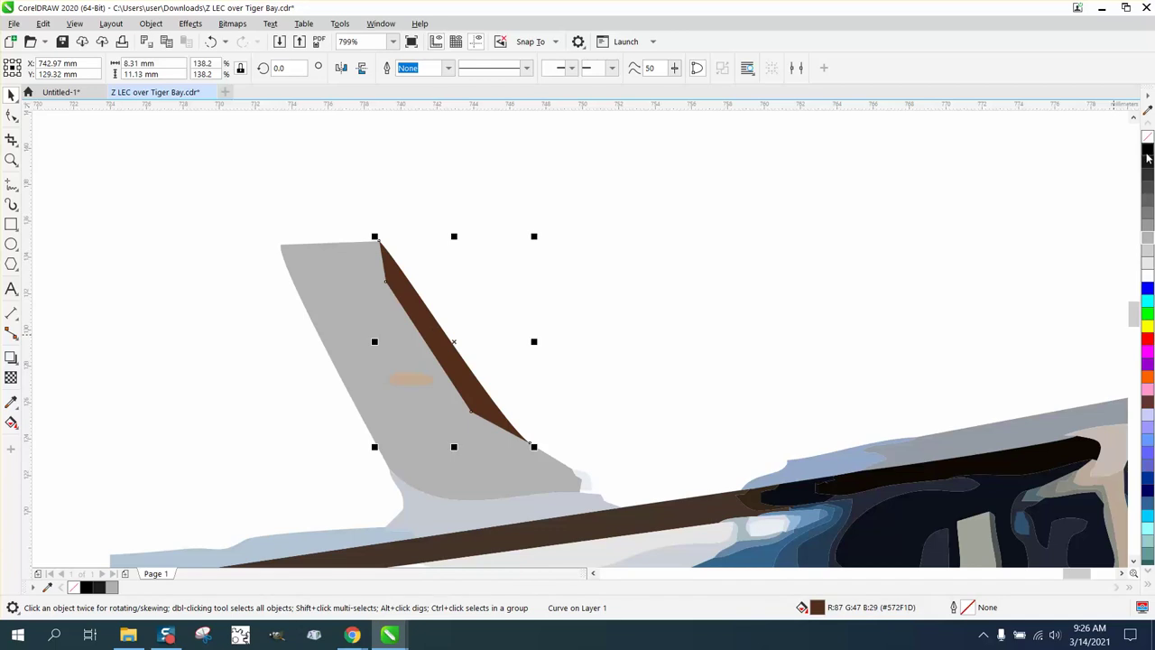
pyautogui.click(1148, 151)
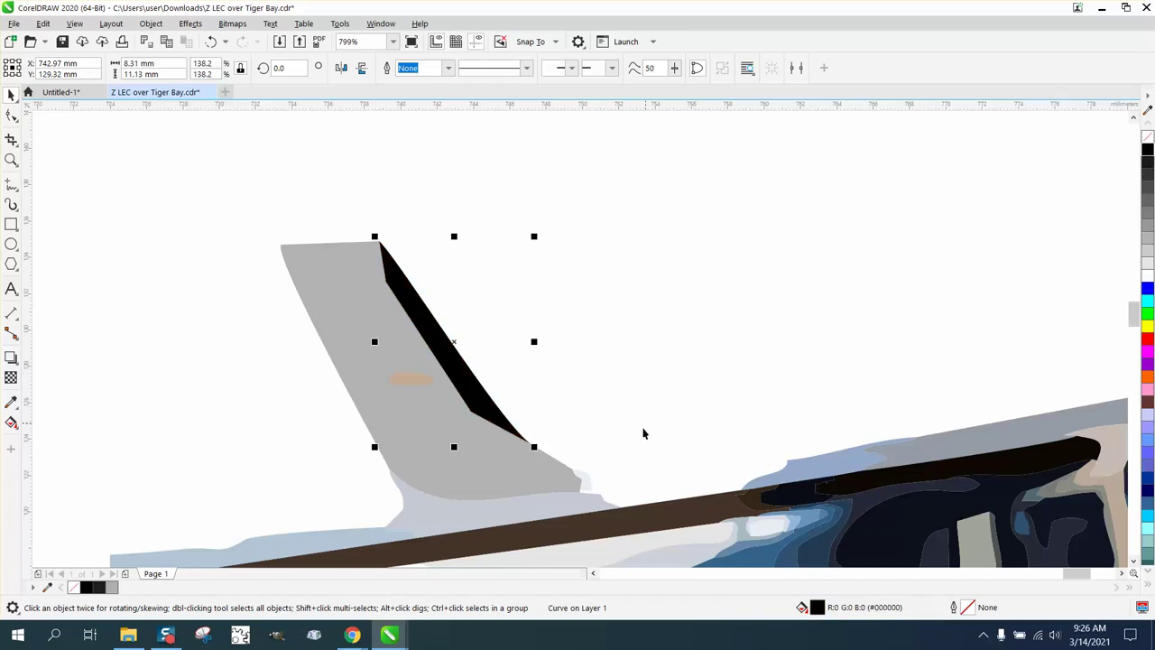
pyautogui.moveTo(591, 482); pyautogui.dragTo(618, 481)
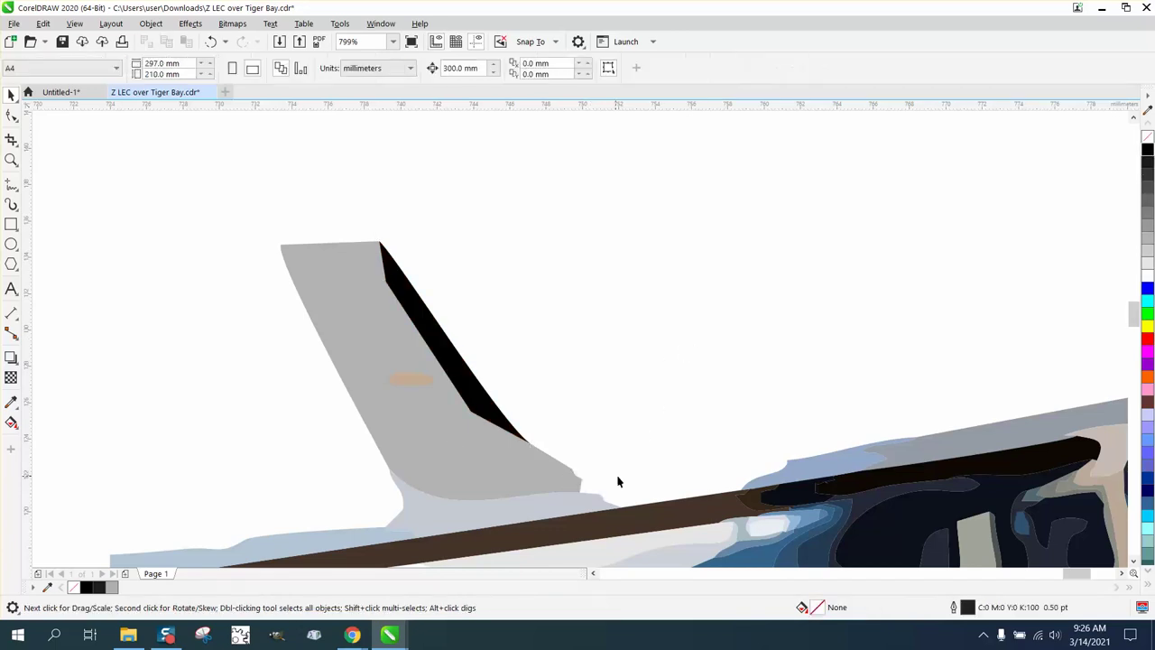
pyautogui.click(11, 159)
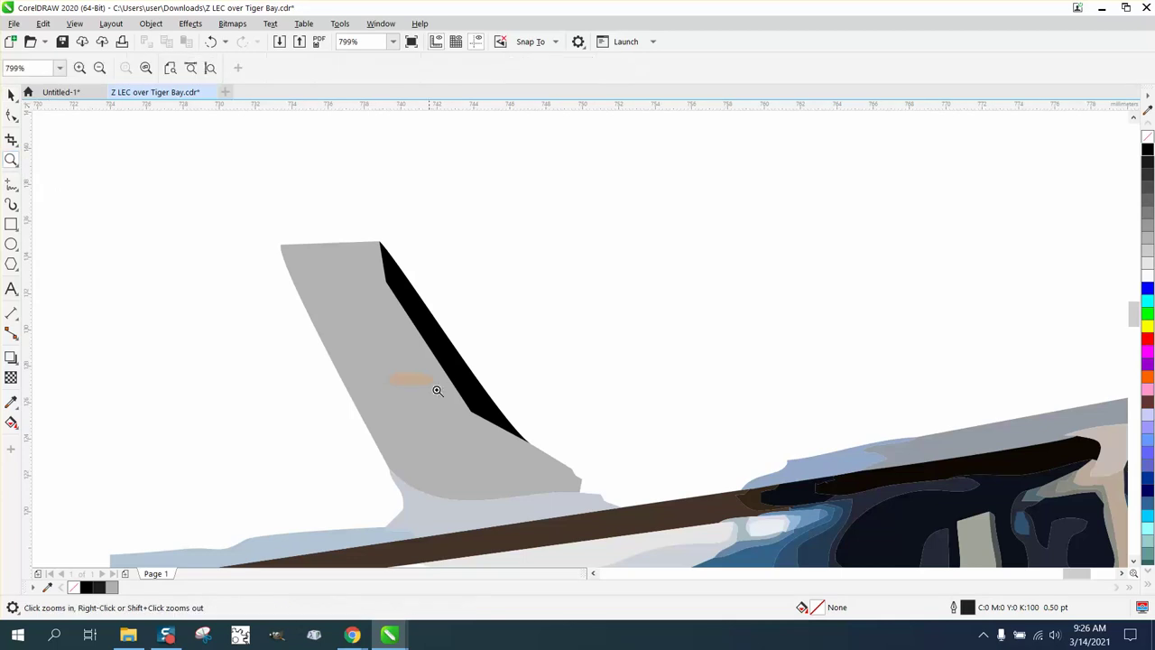
# Zoom in on the grey fin's lower trailing corner and reshape it down and right with the Shape tool
pyautogui.moveTo(497, 405); pyautogui.dragTo(641, 514)
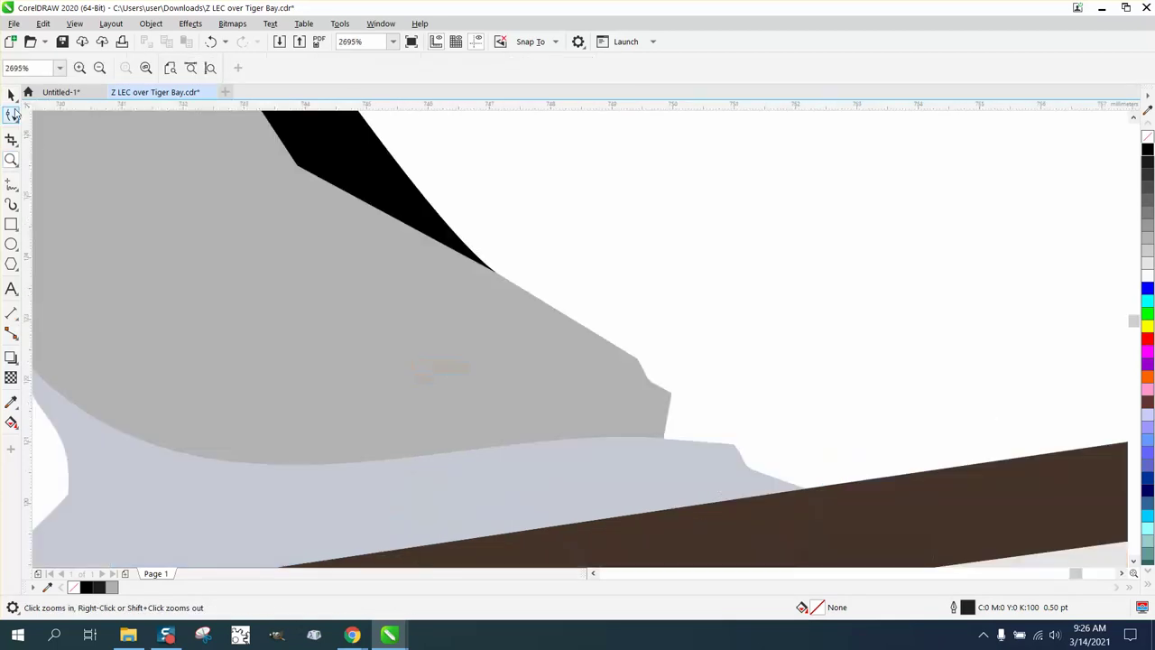
pyautogui.click(11, 114)
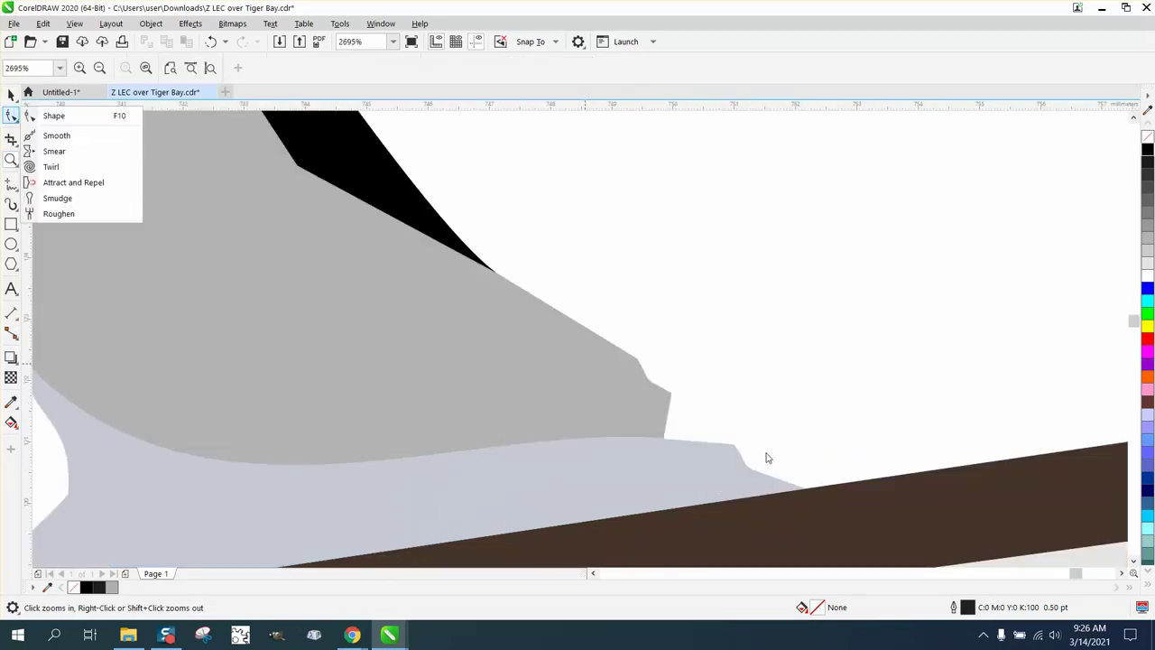
pyautogui.click(55, 116)
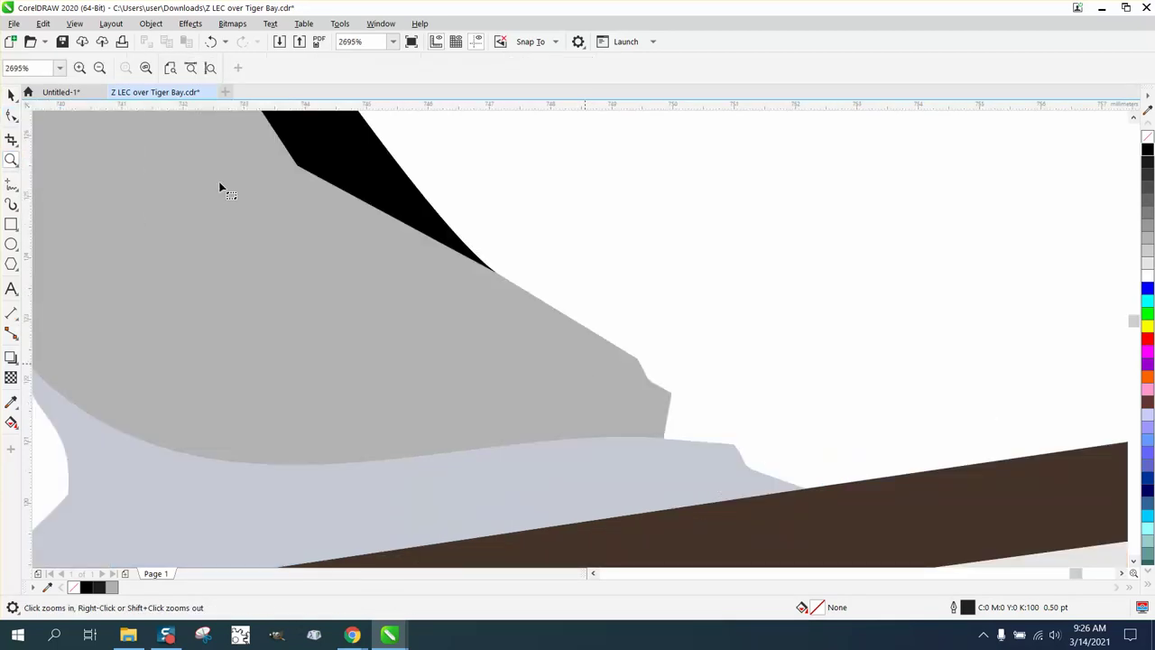
pyautogui.click(666, 398)
pyautogui.moveTo(675, 402); pyautogui.dragTo(737, 448)
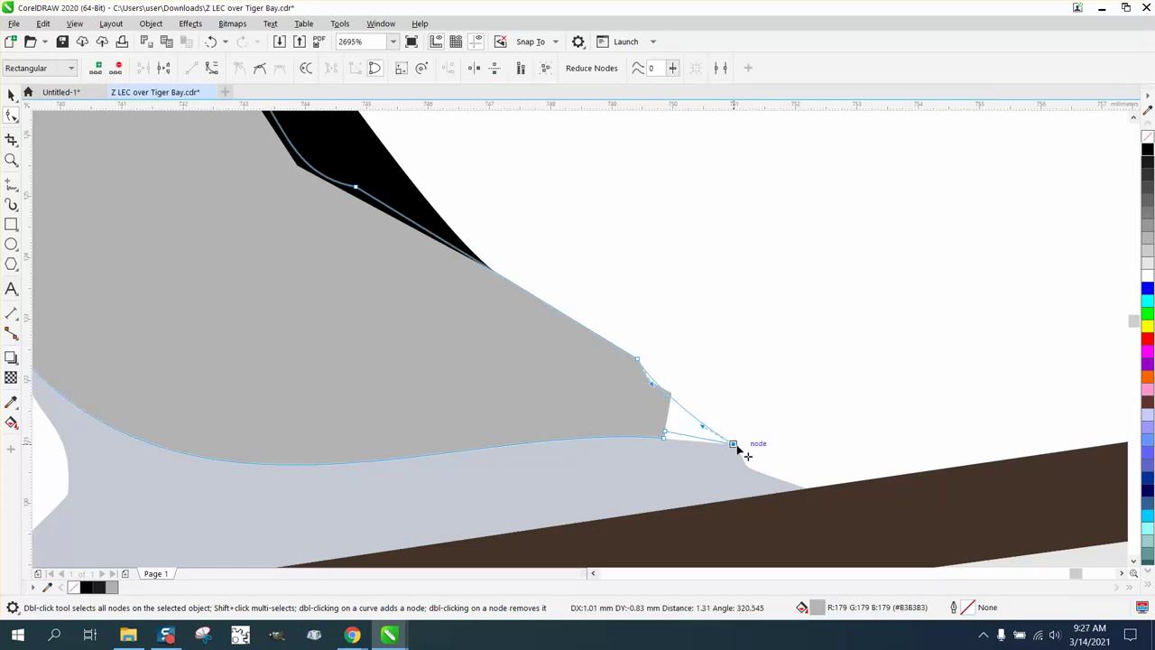
pyautogui.click(671, 436)
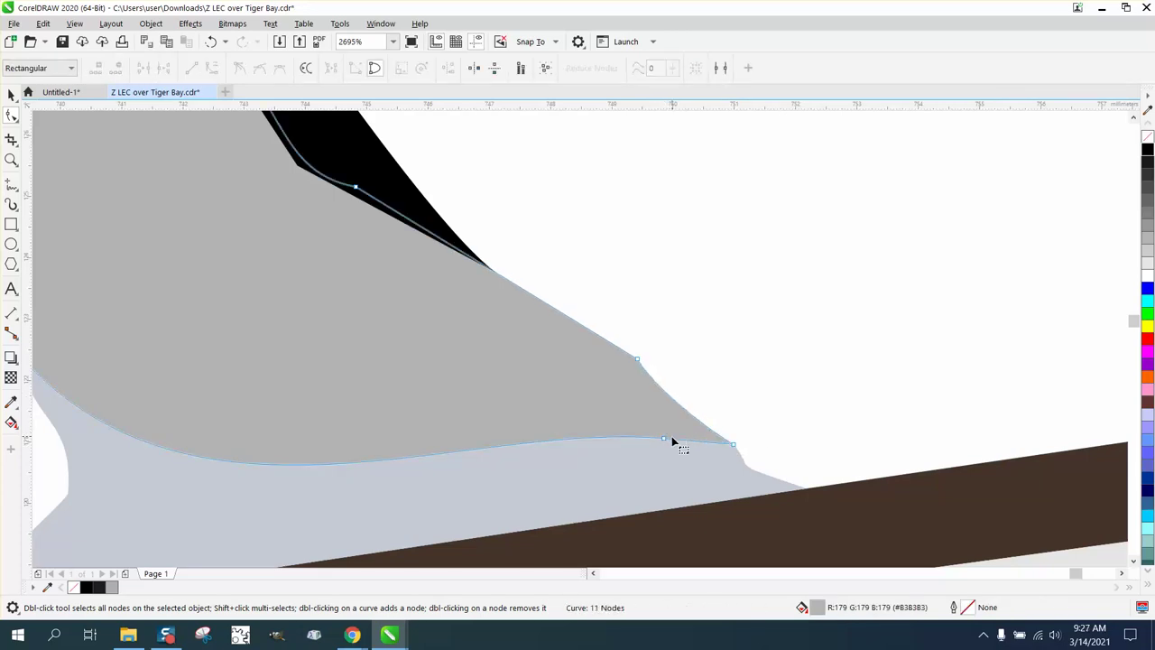
# Delete the extra tail-edge node and snap the black stripe's tip onto the grey edge
pyautogui.doubleClick(637, 360)
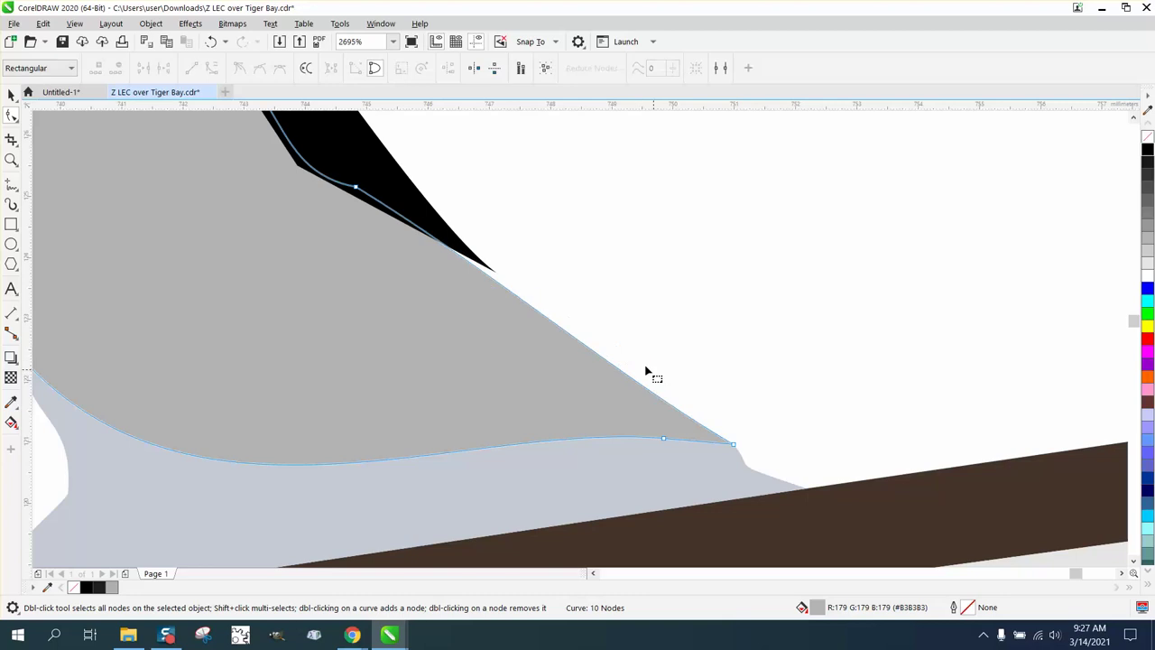
pyautogui.click(486, 269)
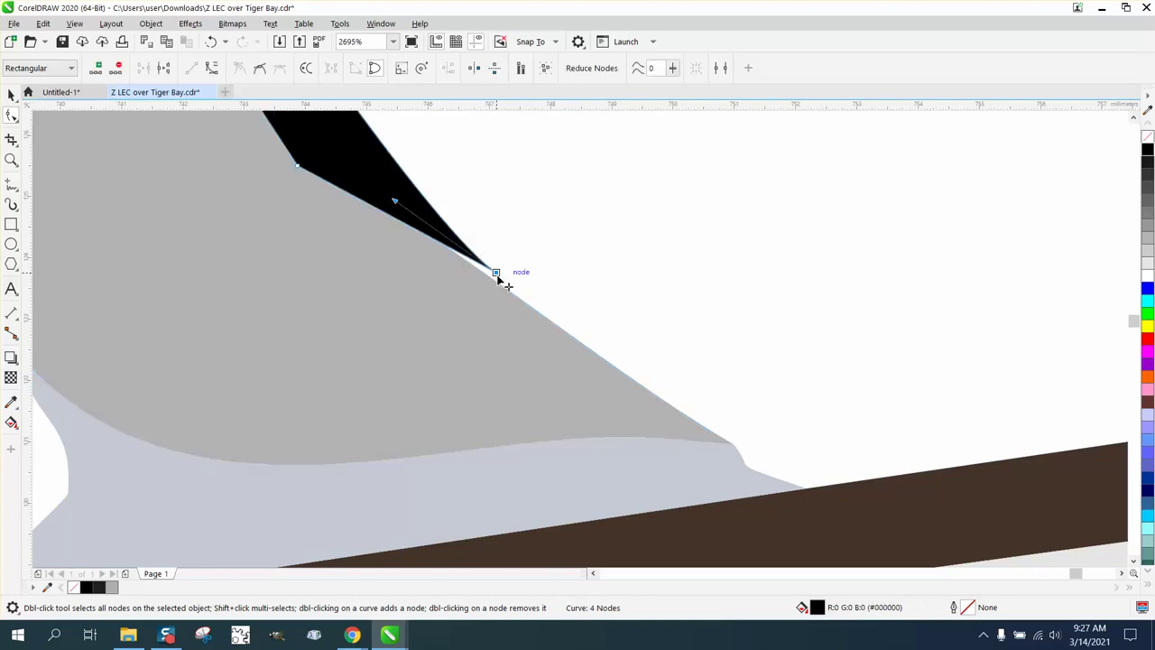
pyautogui.moveTo(497, 269); pyautogui.dragTo(496, 280)
pyautogui.scroll(-3, 614, 318)
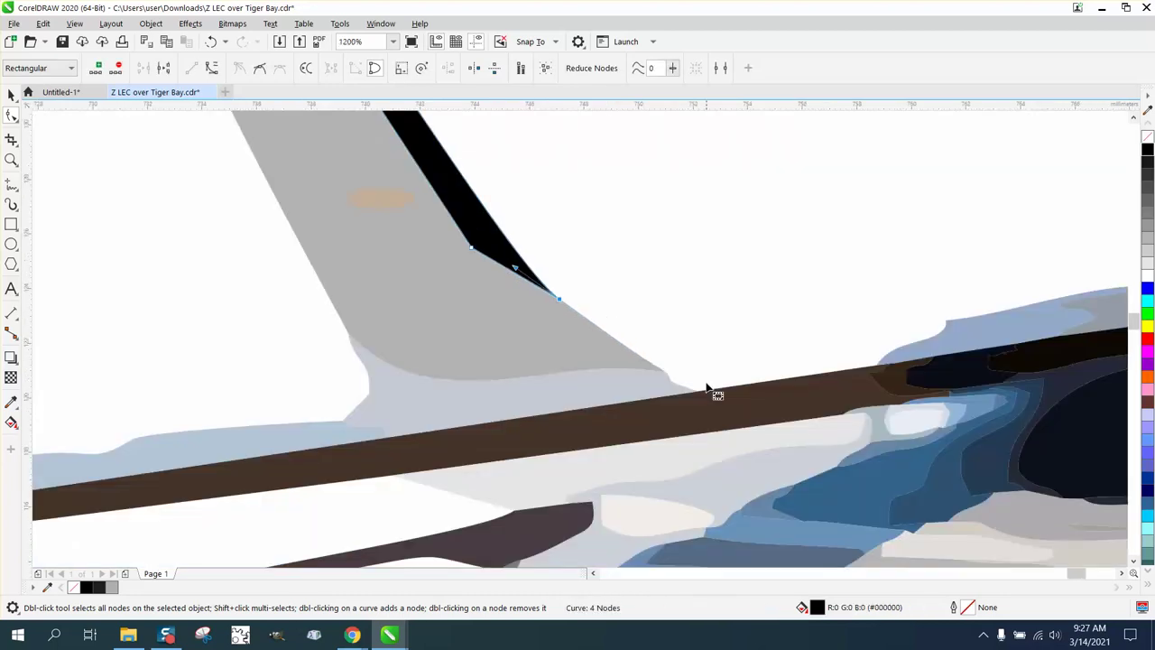
pyautogui.scroll(-2, 567, 415)
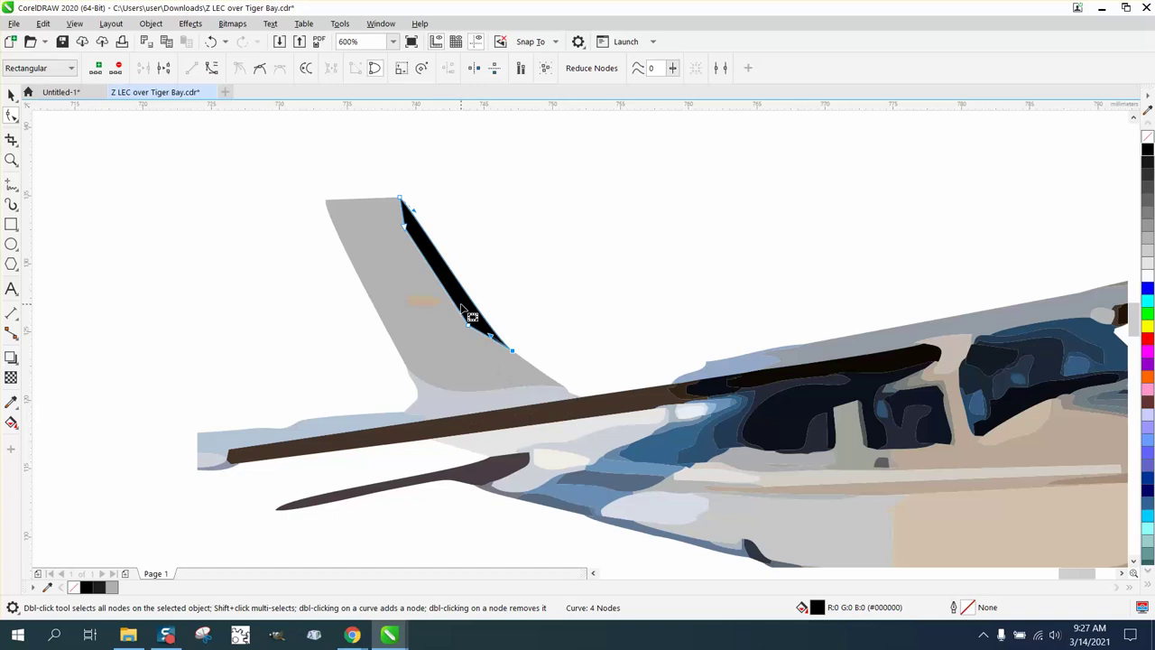
# Delete two top-edge nodes from the light-blue stabilizer, trimming it from 9 to 7 nodes
pyautogui.click(309, 421)
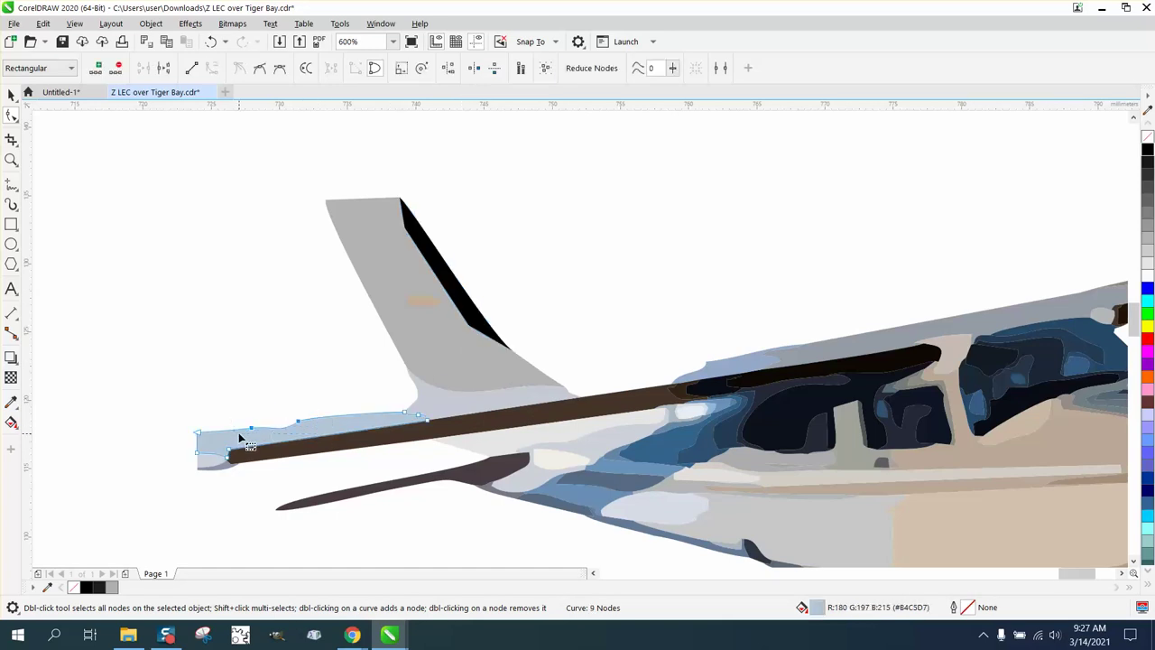
pyautogui.press('Delete')
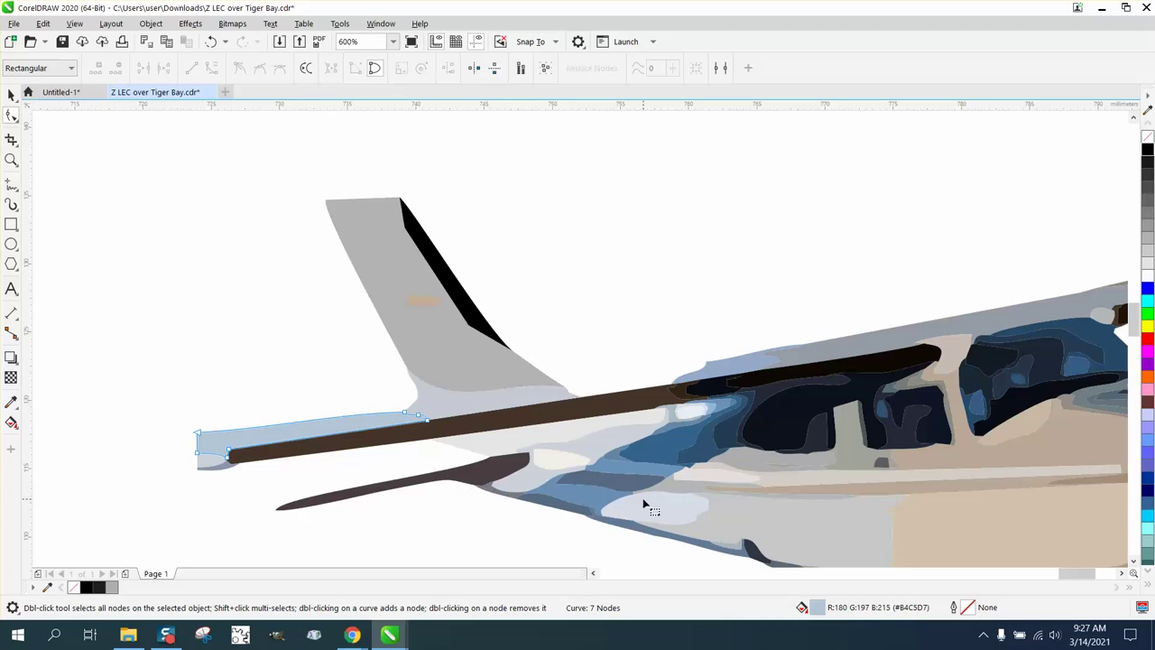
pyautogui.scroll(-2, 644, 505)
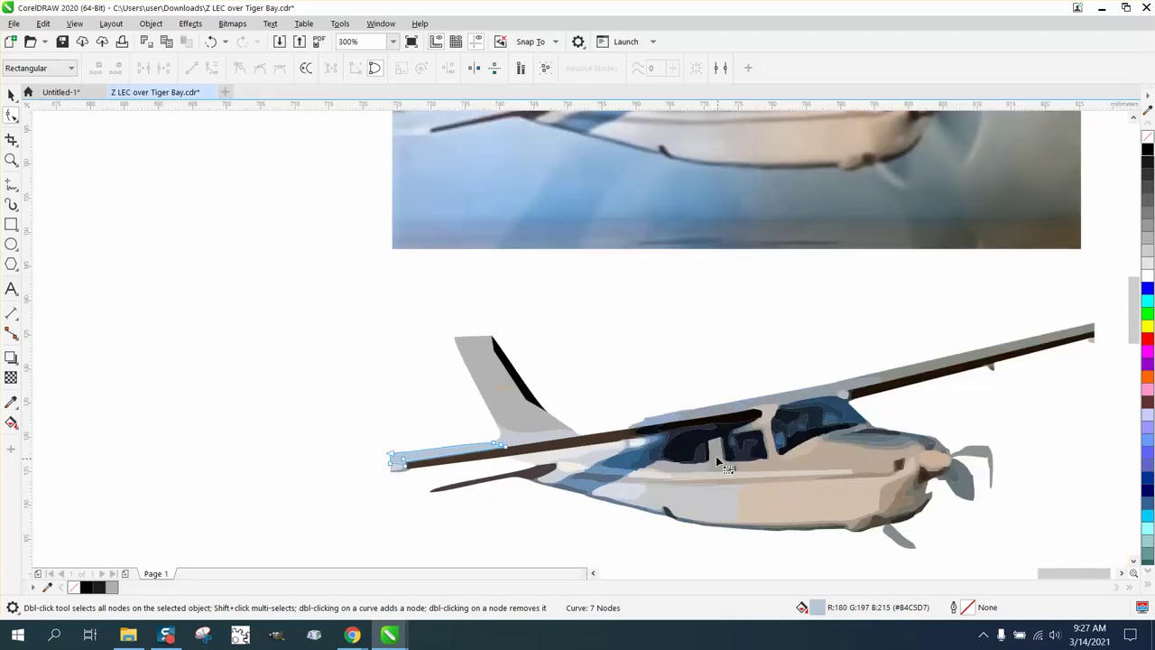
pyautogui.scroll(-2, 715, 456)
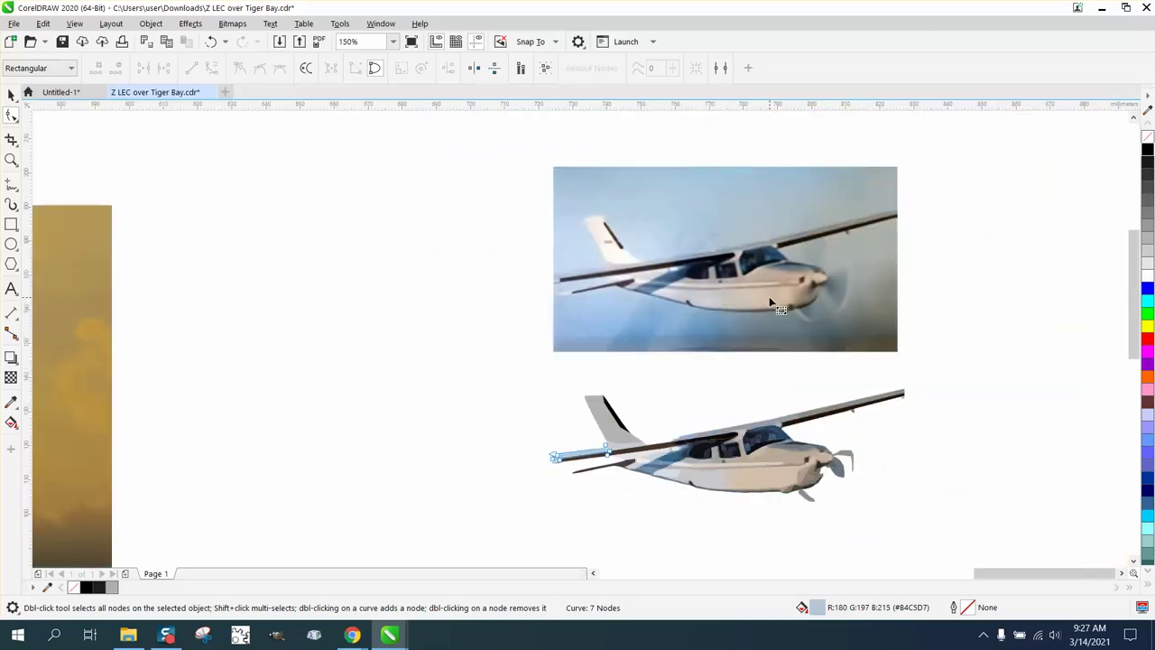
pyautogui.click(11, 160)
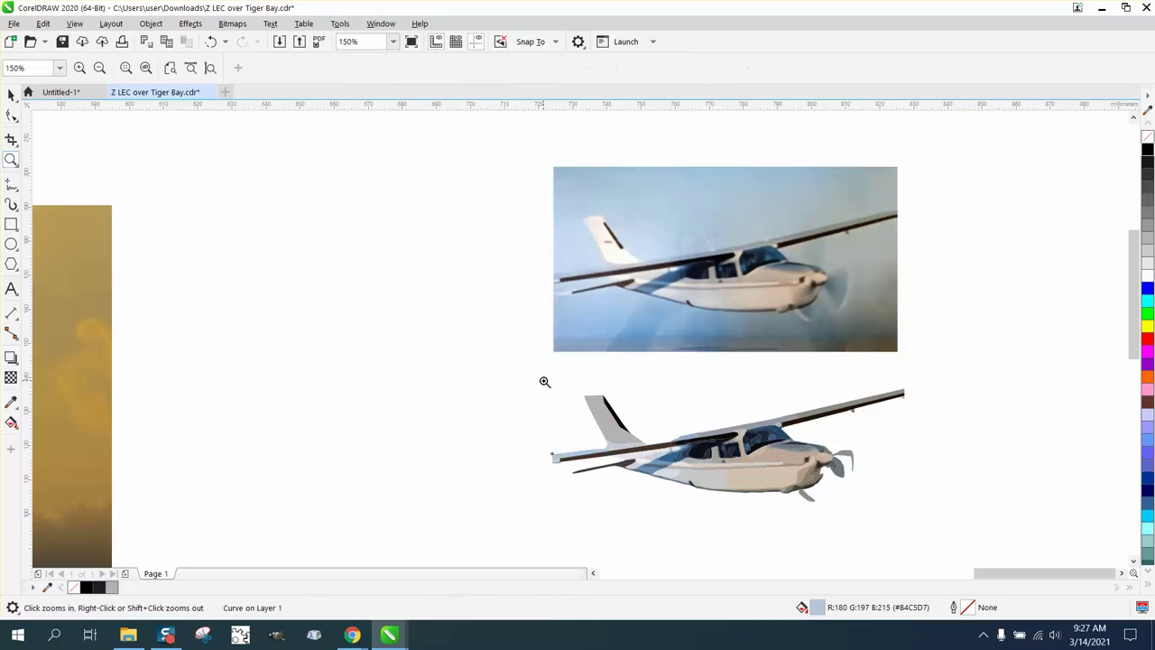
pyautogui.moveTo(575, 386); pyautogui.dragTo(908, 536)
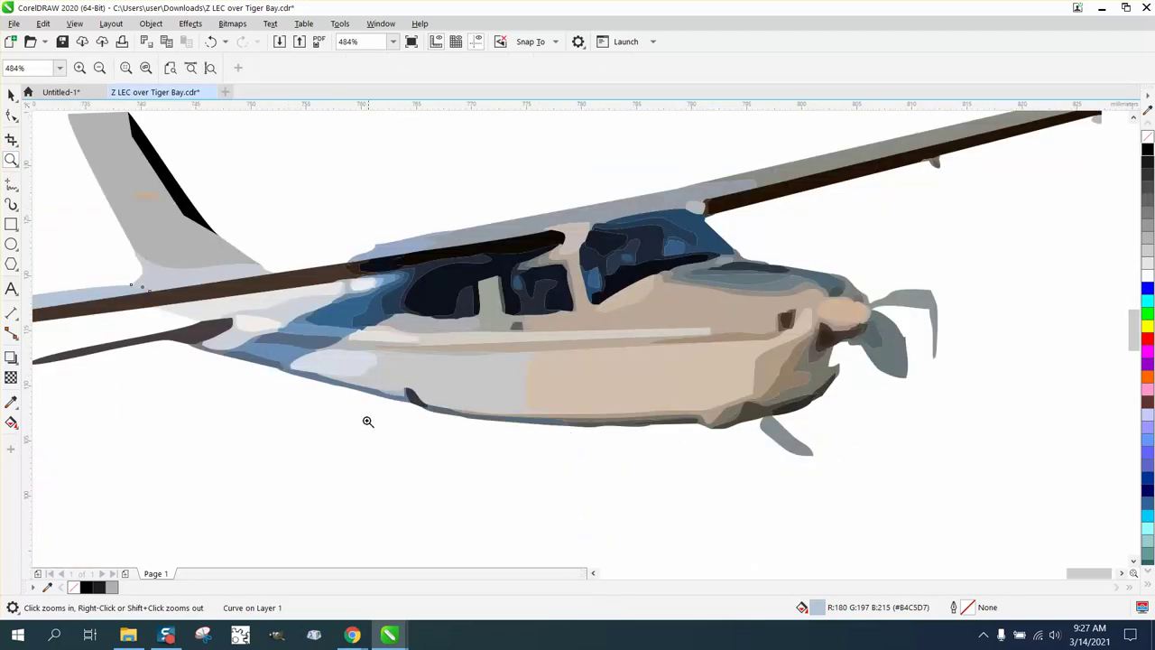
# Sample pale blue-grey #B4C5D7 from the fuselage and apply it to the beige and grey belly panels
pyautogui.click(12, 405)
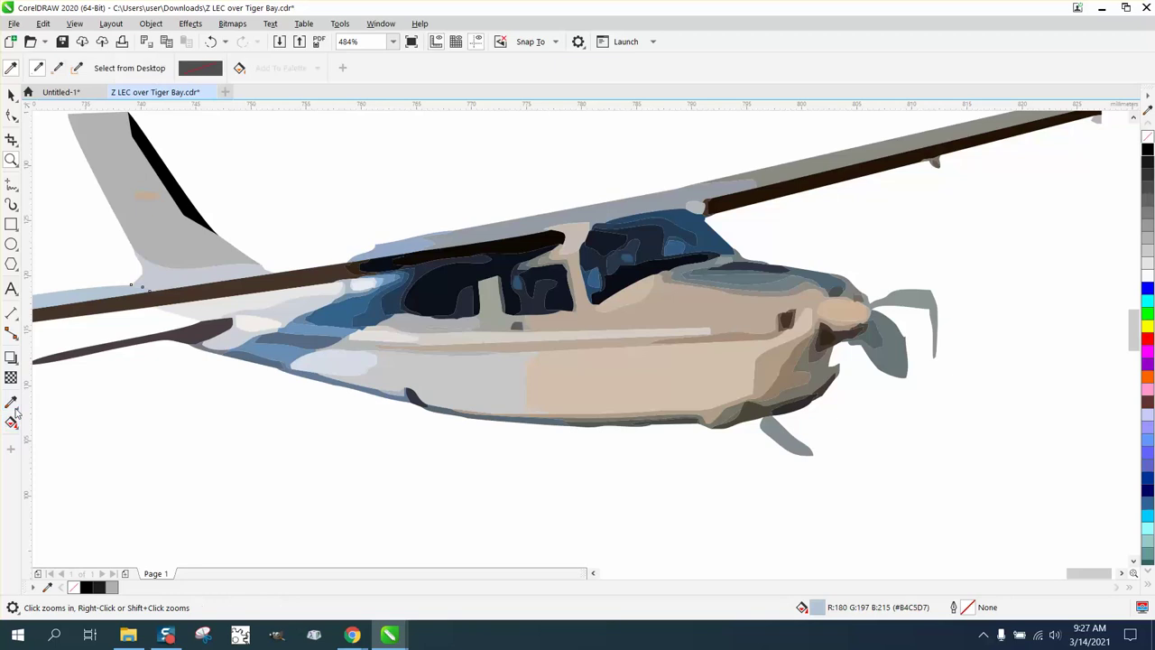
pyautogui.click(17, 409)
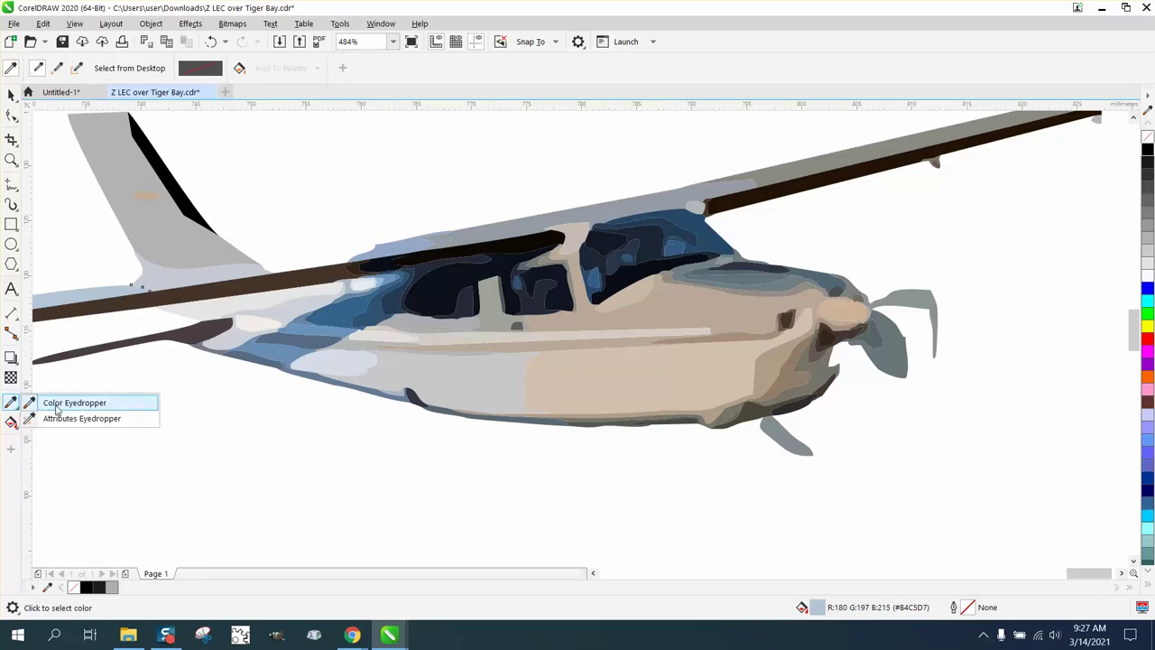
pyautogui.click(56, 404)
pyautogui.click(356, 364)
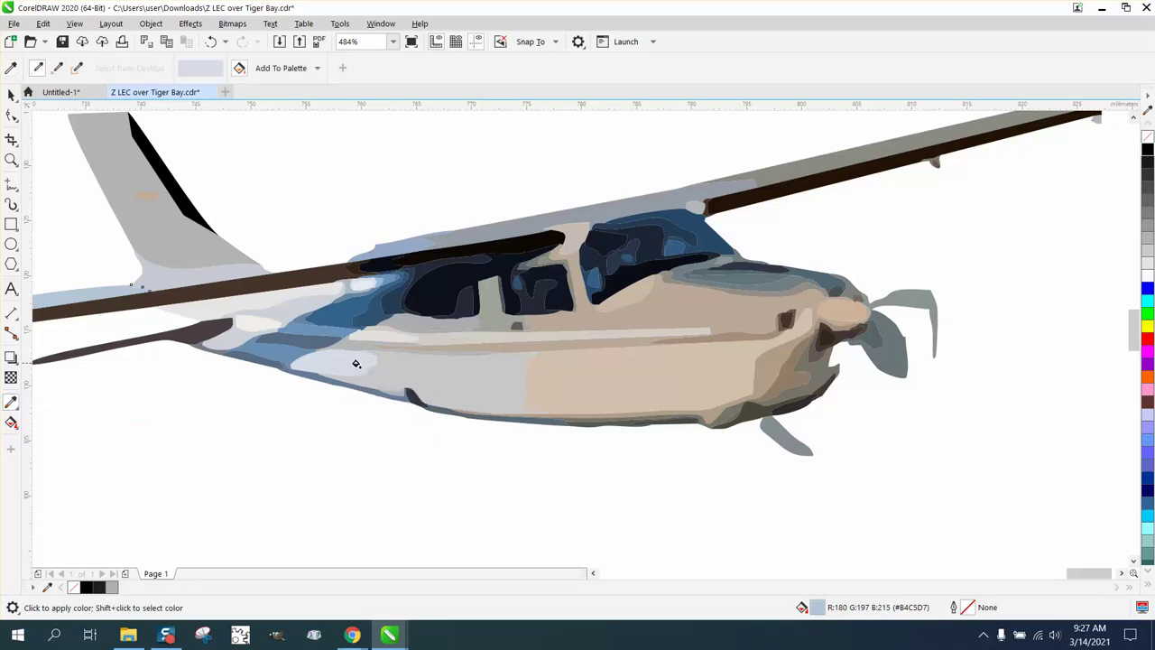
pyautogui.click(602, 376)
pyautogui.click(494, 370)
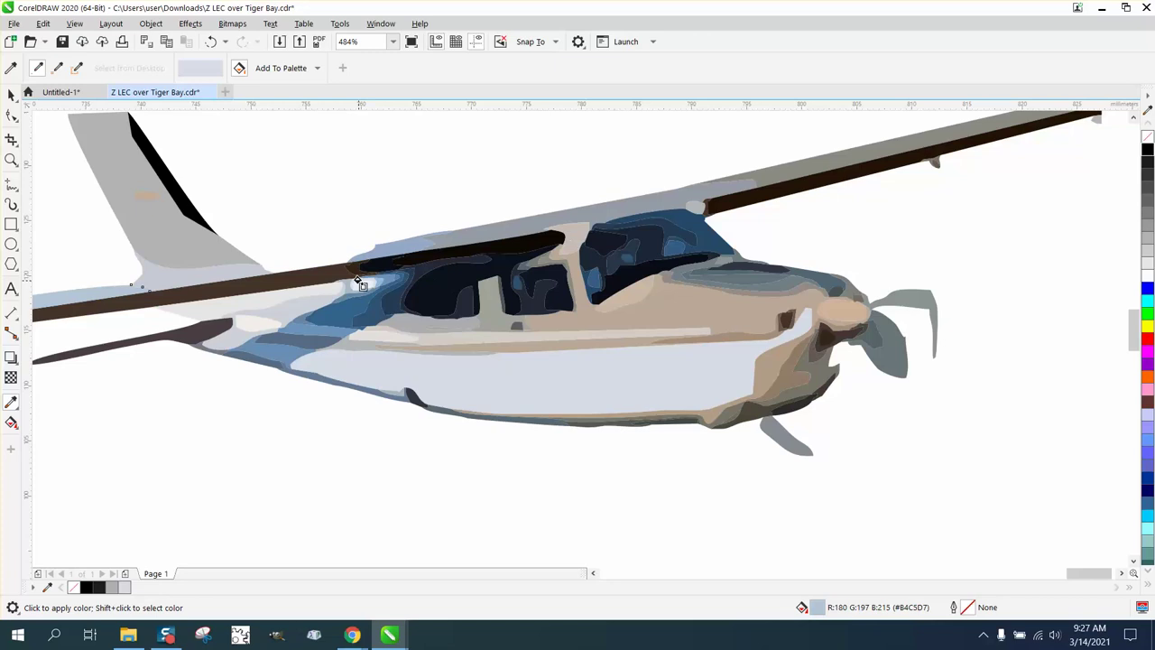
pyautogui.click(11, 140)
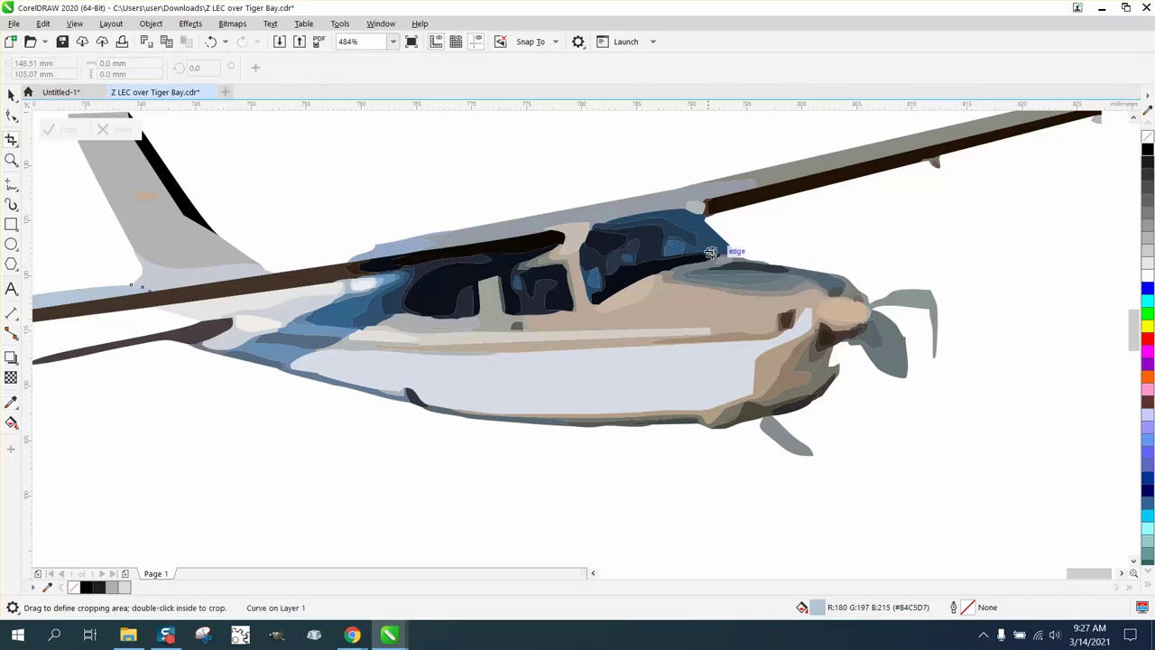
pyautogui.click(11, 160)
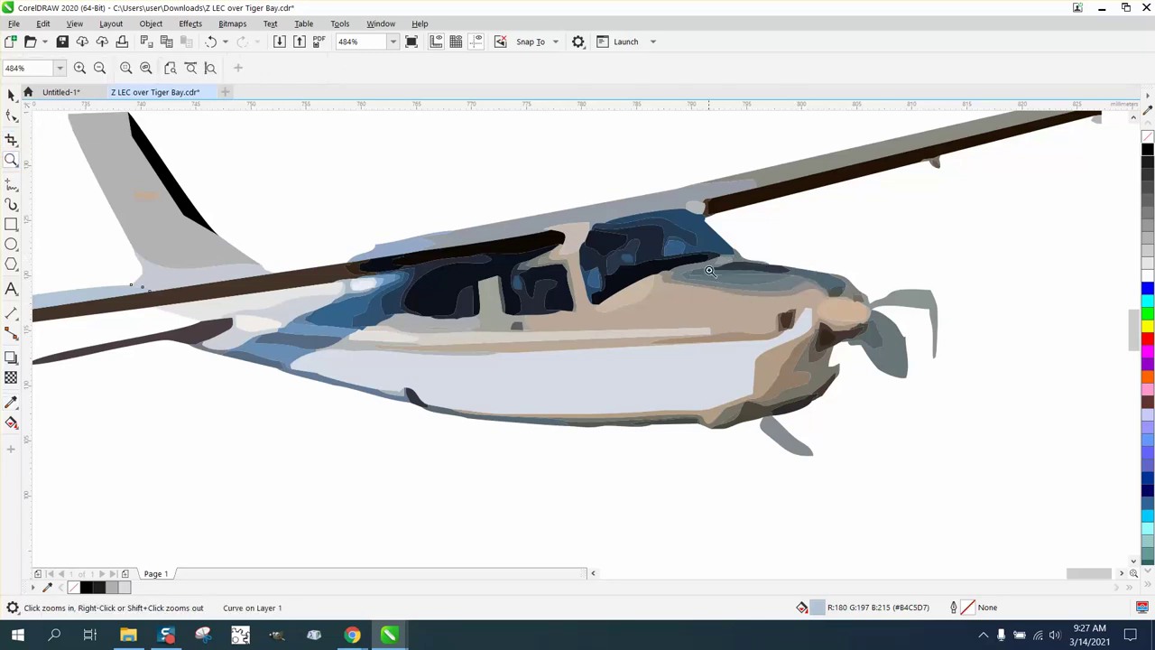
pyautogui.moveTo(703, 257); pyautogui.dragTo(1041, 506)
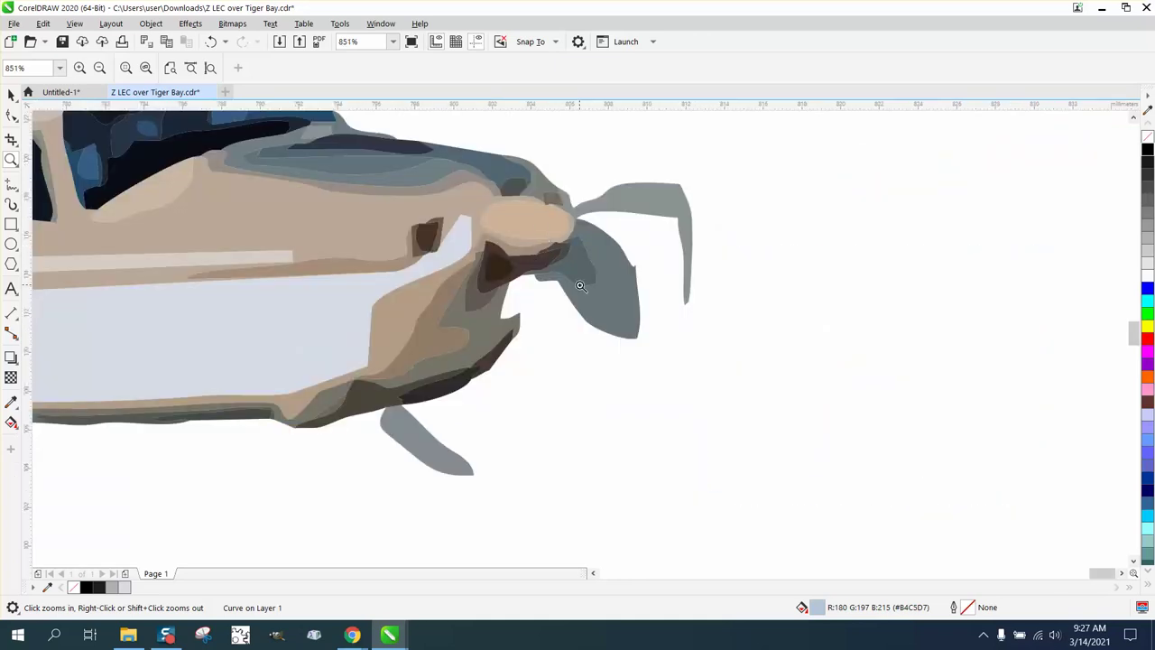
pyautogui.scroll(-5, 580, 286)
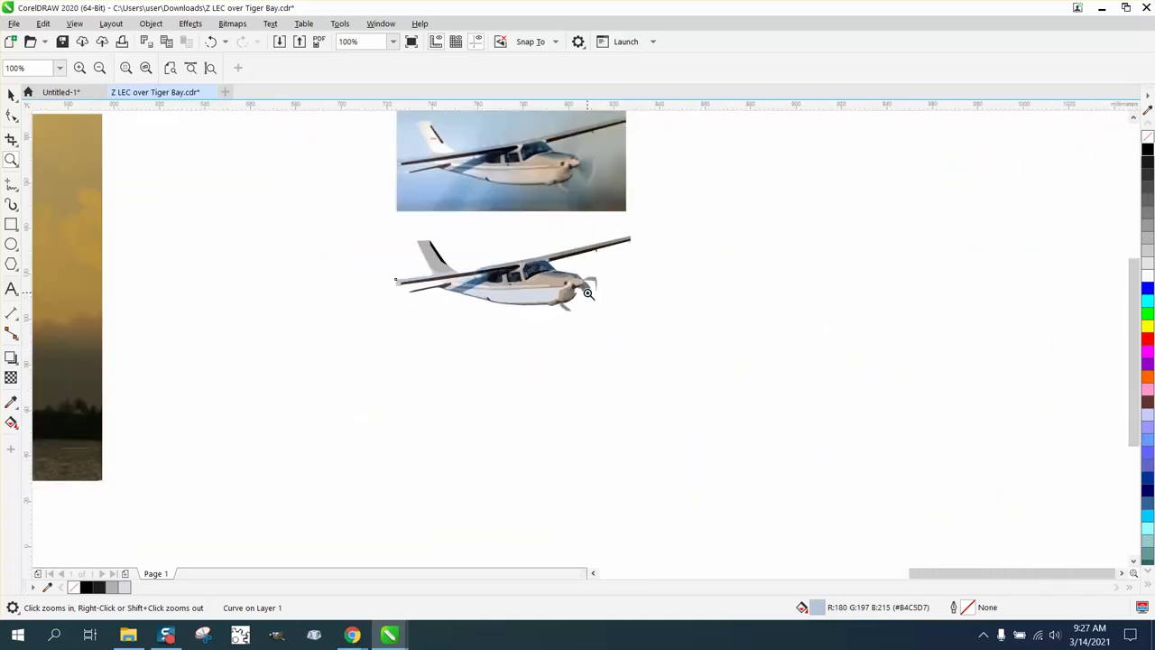
# Select all 110 traced plane pieces and place them in the sky of the Tiger Bay sunset photo
pyautogui.click(11, 94)
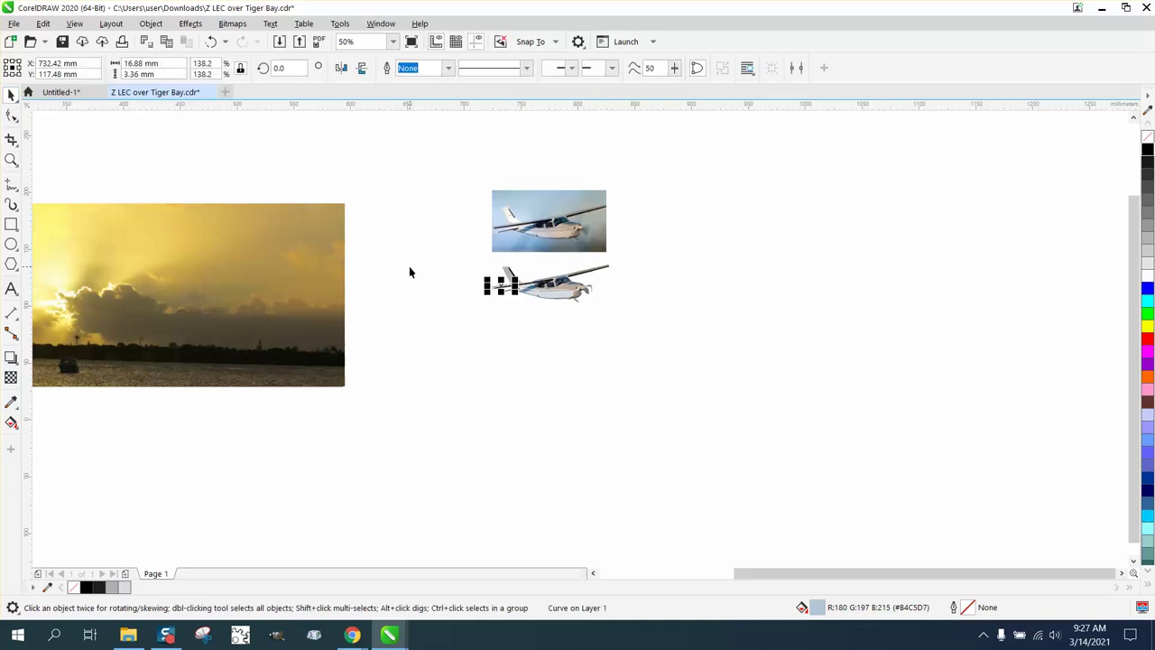
pyautogui.moveTo(415, 259); pyautogui.dragTo(612, 287)
pyautogui.moveTo(665, 322); pyautogui.dragTo(662, 322)
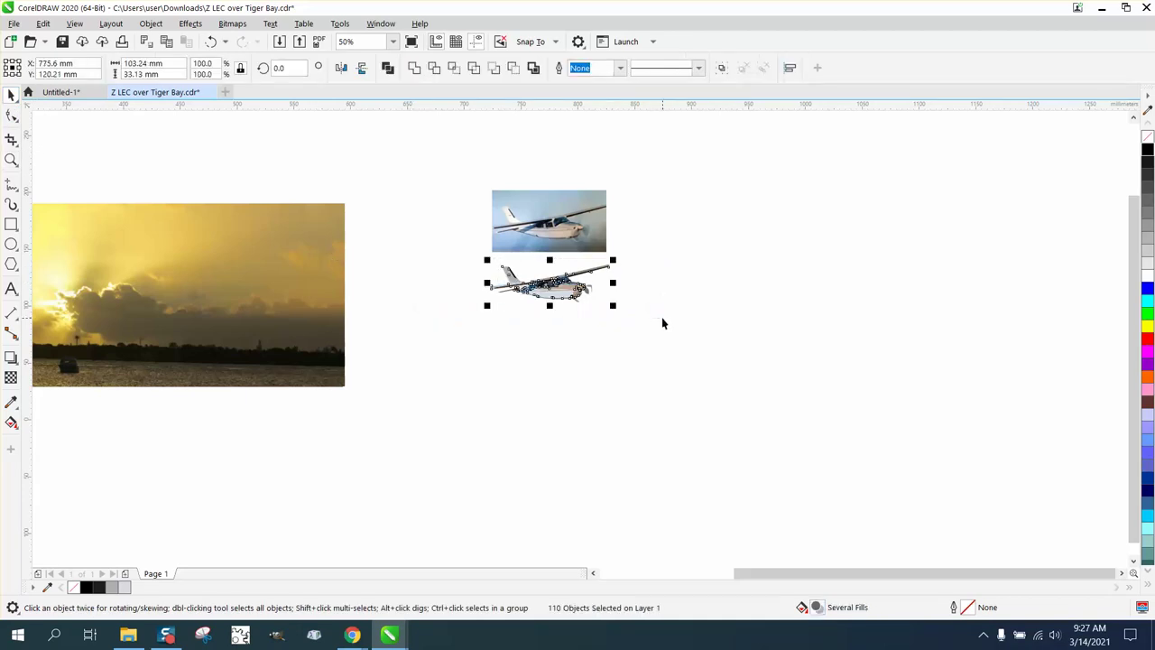
pyautogui.hotkey('ctrl', 'r')
pyautogui.press('z')
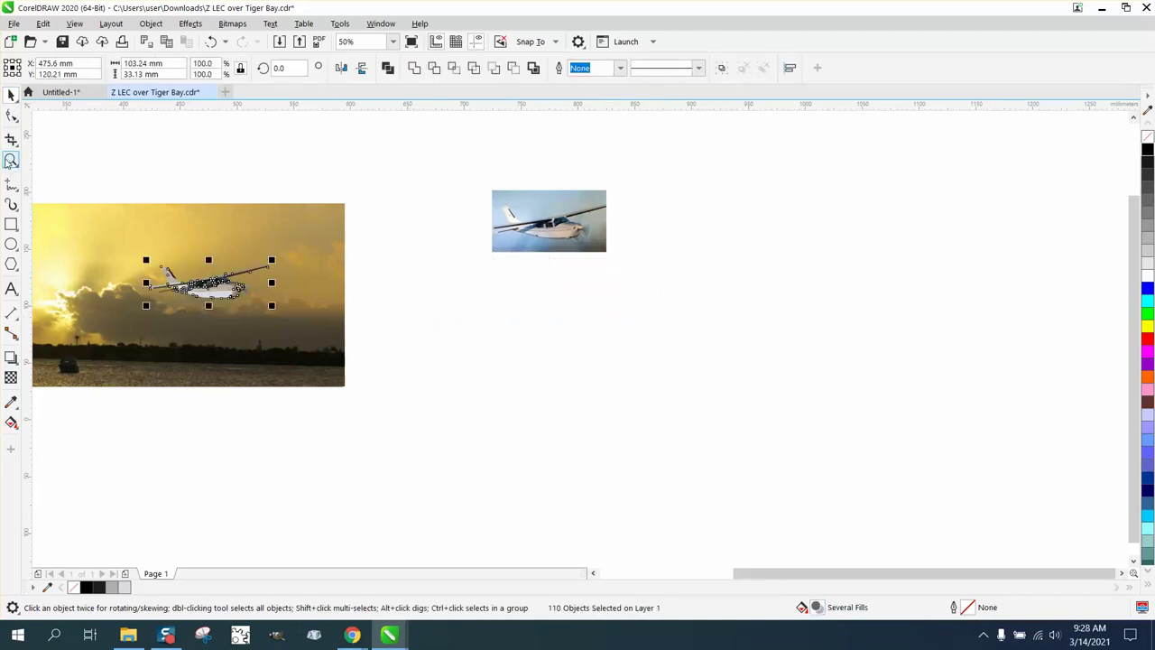
pyautogui.moveTo(152, 264); pyautogui.dragTo(345, 366)
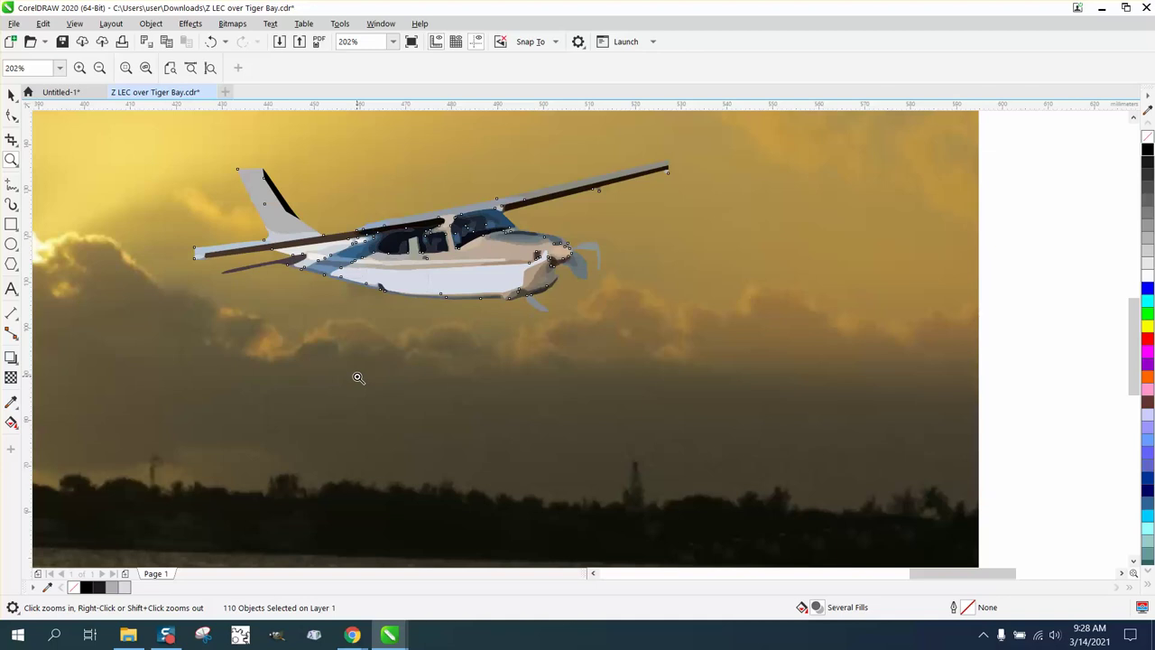
pyautogui.rightClick(357, 378)
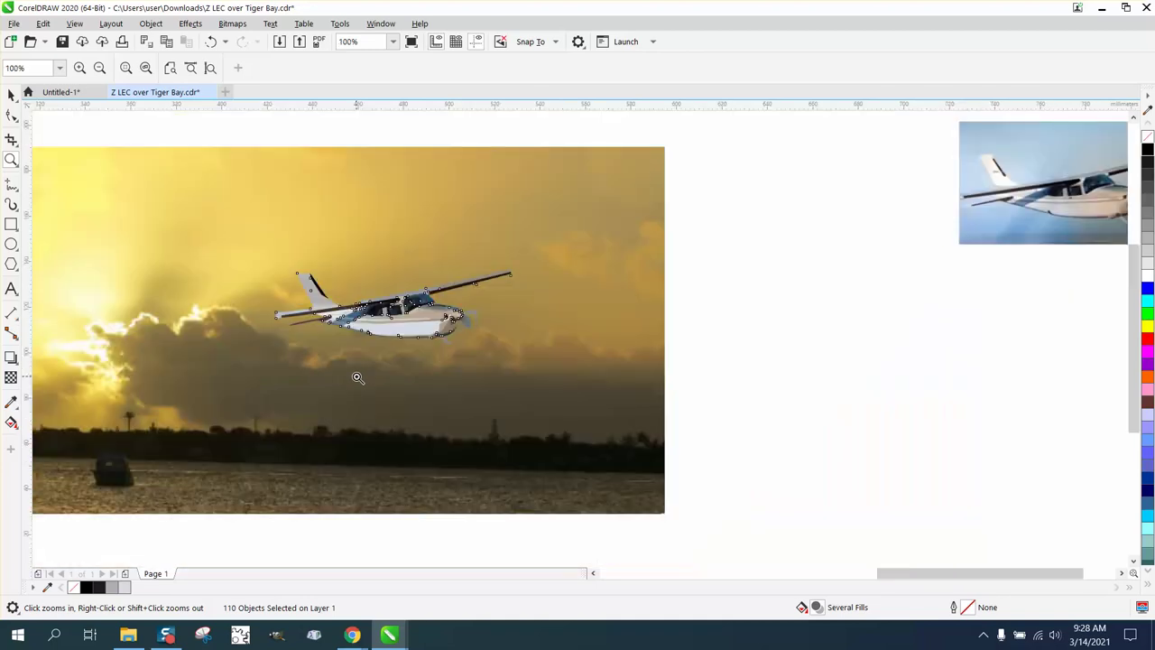